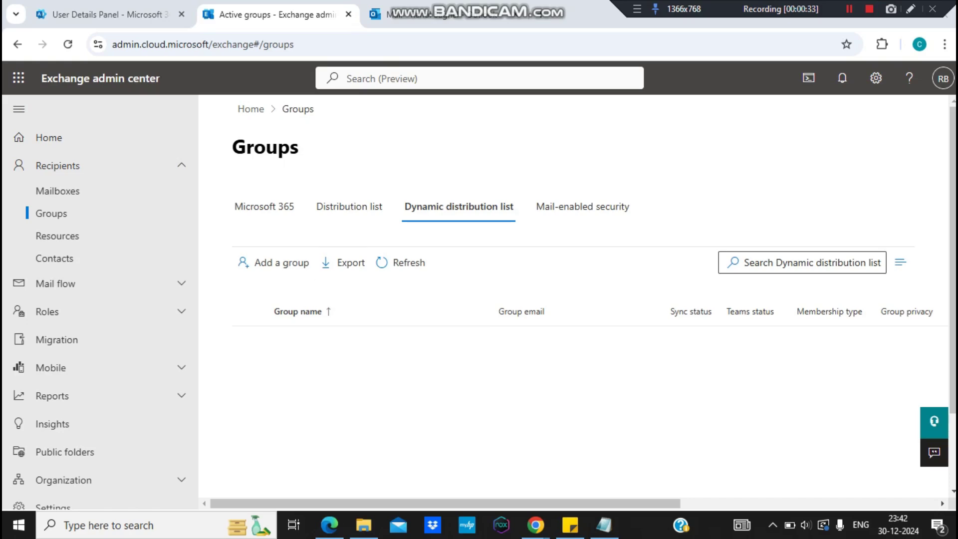
# - Start adding a group from the dynamic distribution lists and choose Dynamic distribution as the group type
pyautogui.click(349, 206)
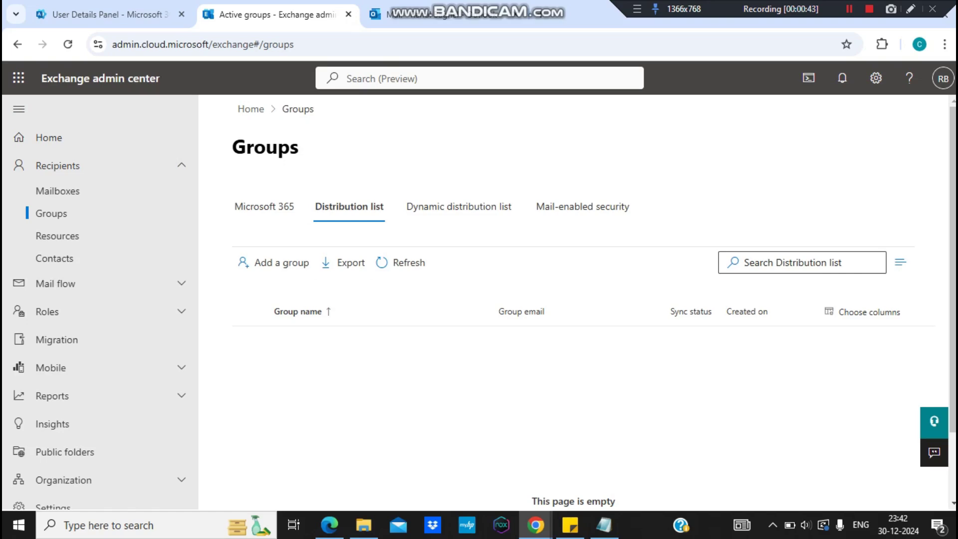
pyautogui.click(458, 207)
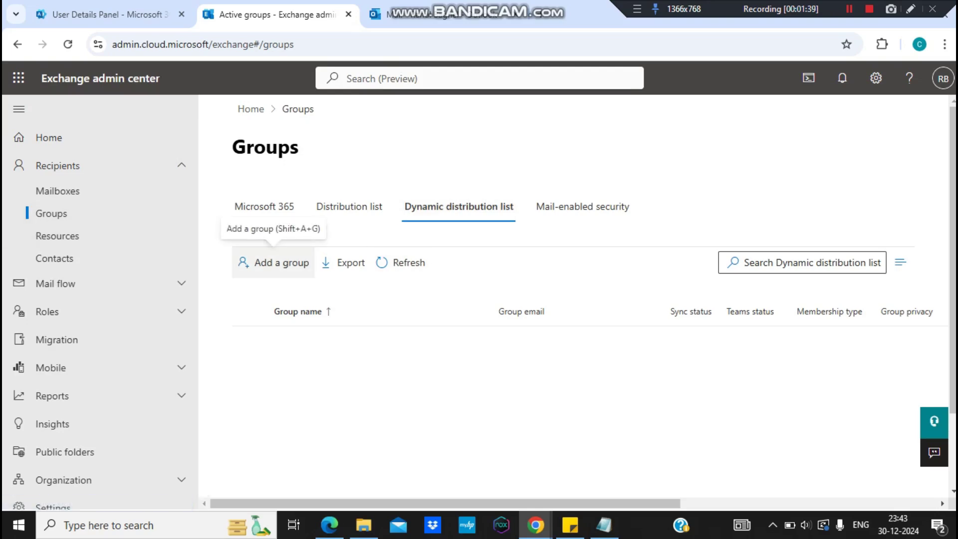
pyautogui.click(274, 262)
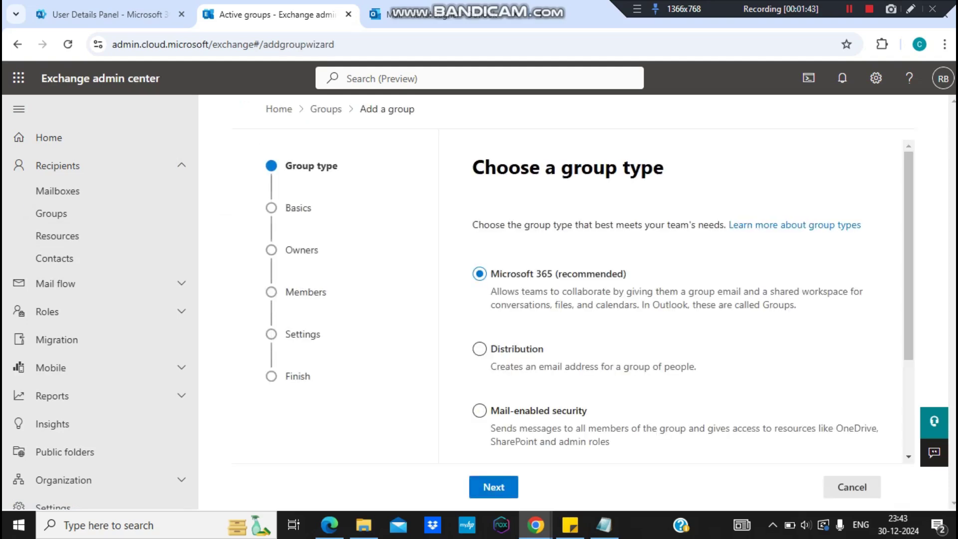
pyautogui.scroll(-3, 673, 299)
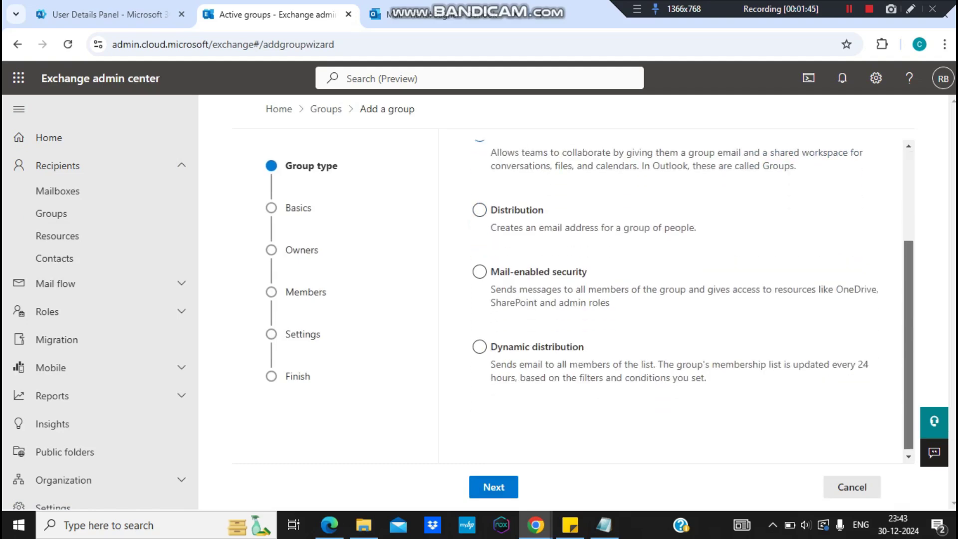
pyautogui.click(479, 344)
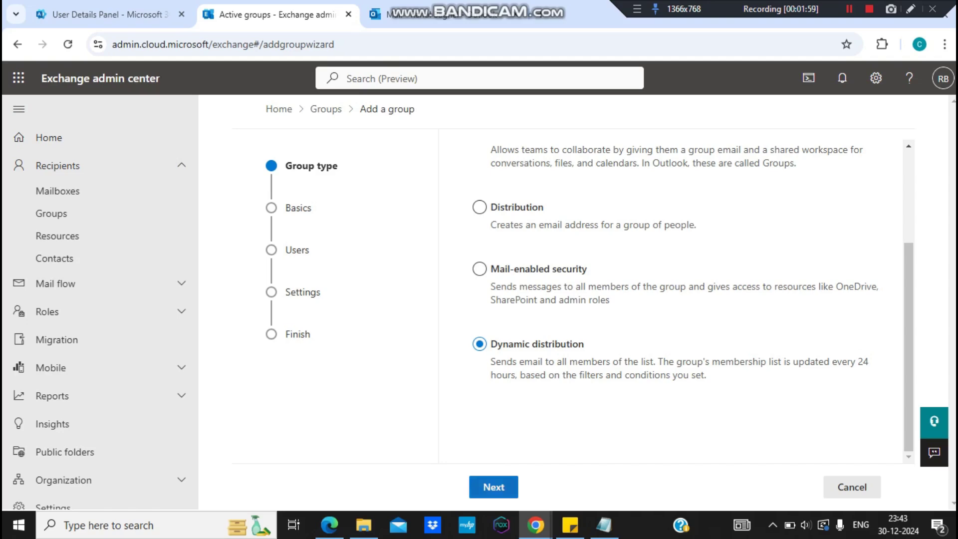
pyautogui.click(493, 487)
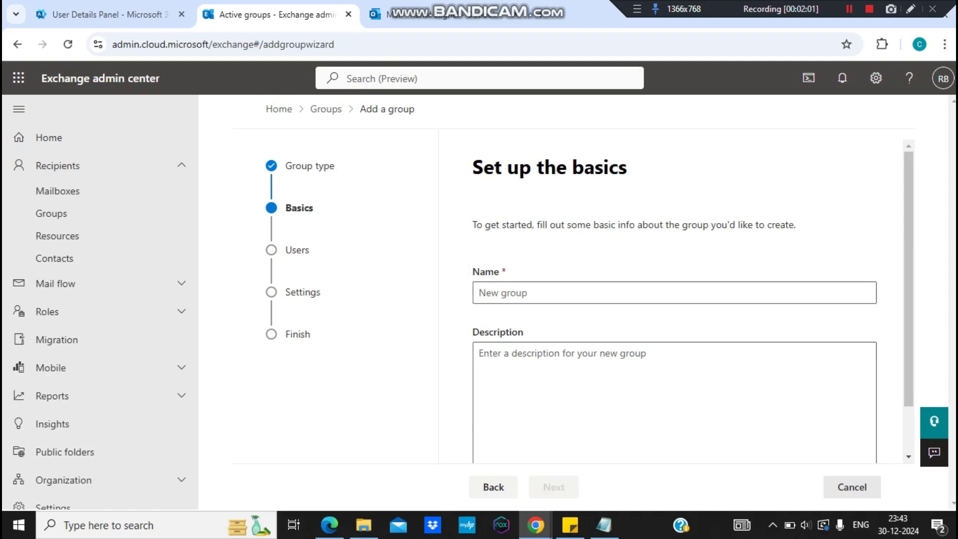
# - Name the new group DDLTest and continue to the user assignment
pyautogui.click(479, 293)
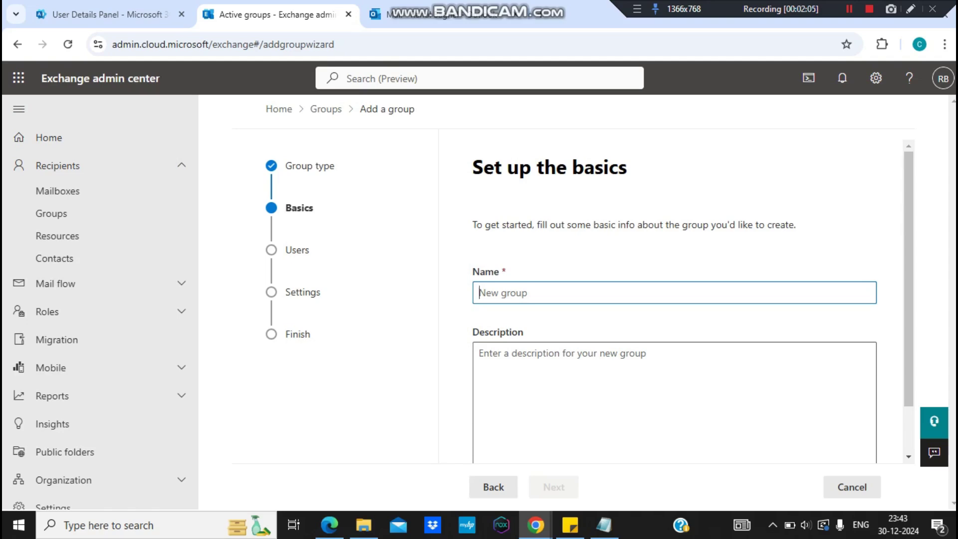
pyautogui.write('DDLTest')
pyautogui.hotkey('ctrl', 'a')
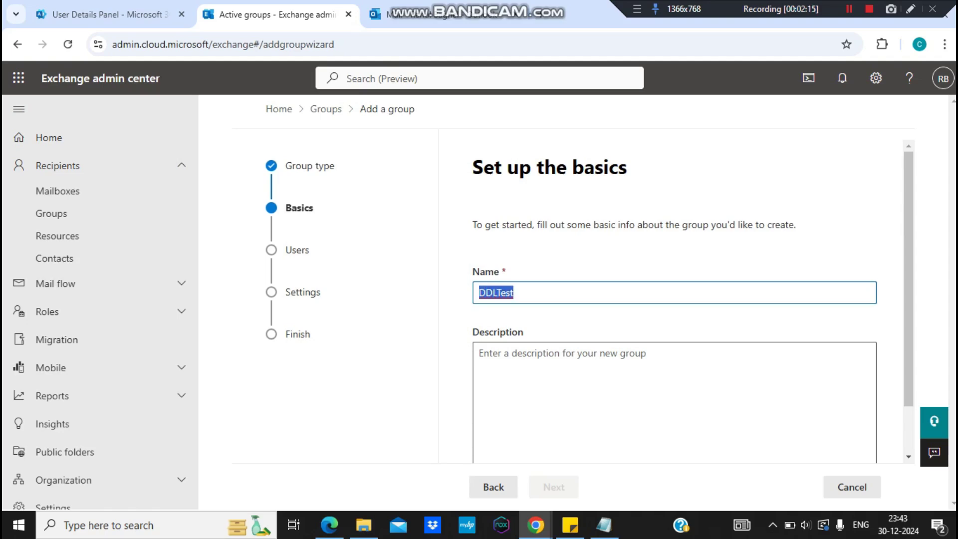
pyautogui.moveTo(908, 279); pyautogui.dragTo(908, 324)
pyautogui.click(554, 487)
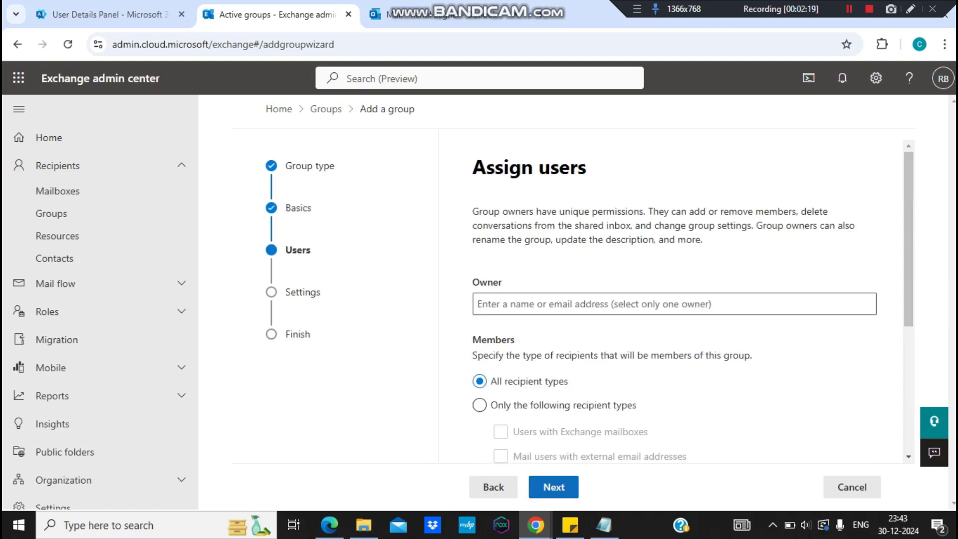
# - Find the owner by first name and assign the matching account with Teams as the group's owner
pyautogui.click(674, 304)
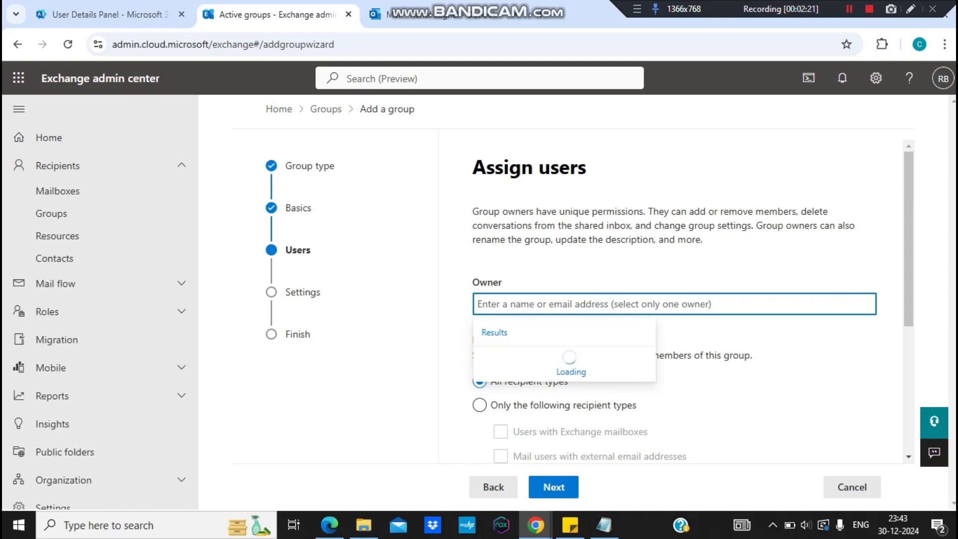
pyautogui.write('rahul')
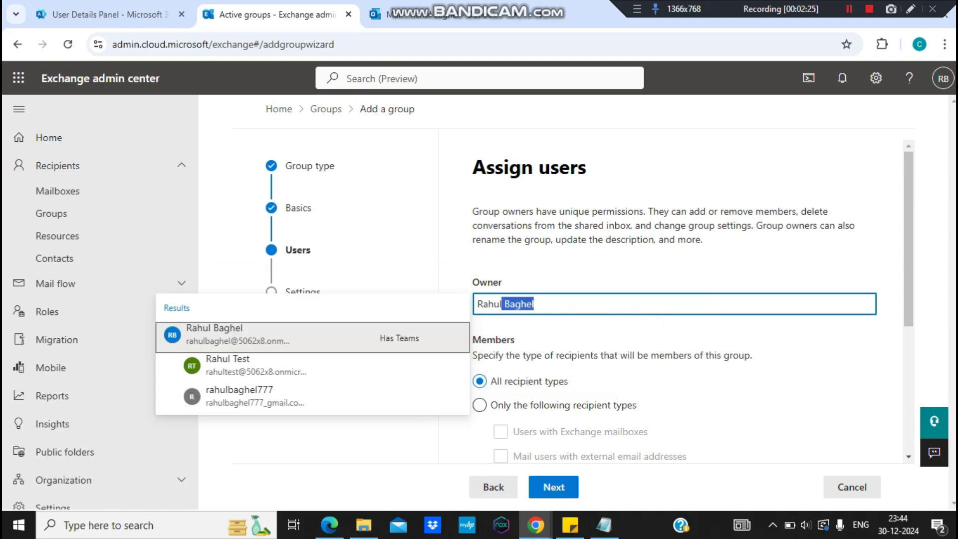
pyautogui.click(237, 338)
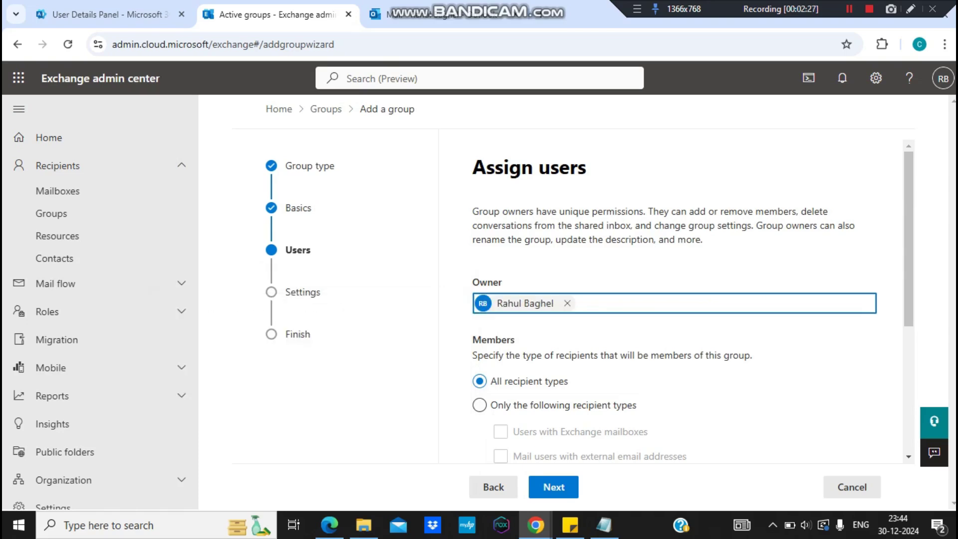
# - Restrict the group's members to the recipient type Users with Exchange mailboxes
pyautogui.scroll(-3, 674, 299)
pyautogui.scroll(-1, 673, 299)
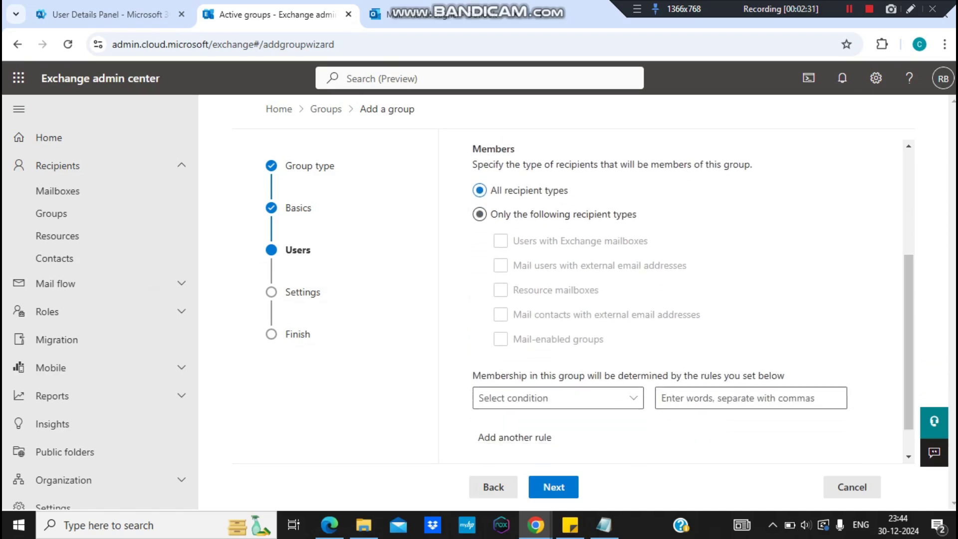
pyautogui.click(479, 214)
pyautogui.click(501, 241)
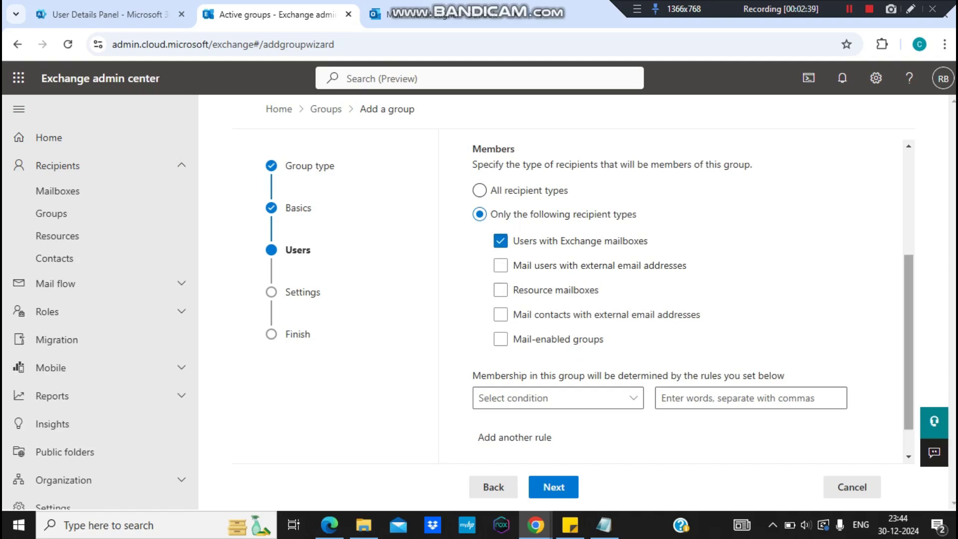
# - Set the membership rule to Department with the value IT and continue to the group settings
pyautogui.scroll(-1, 669, 300)
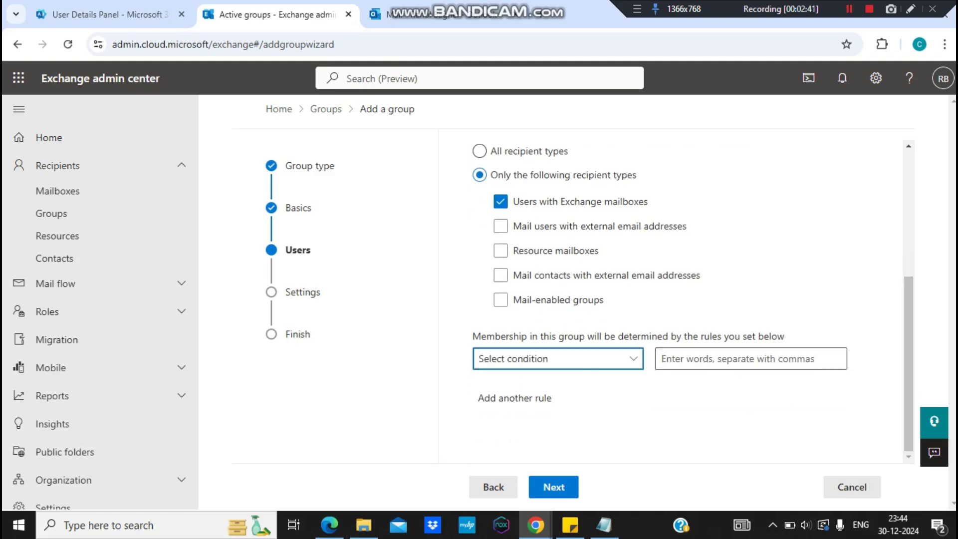
pyautogui.click(494, 358)
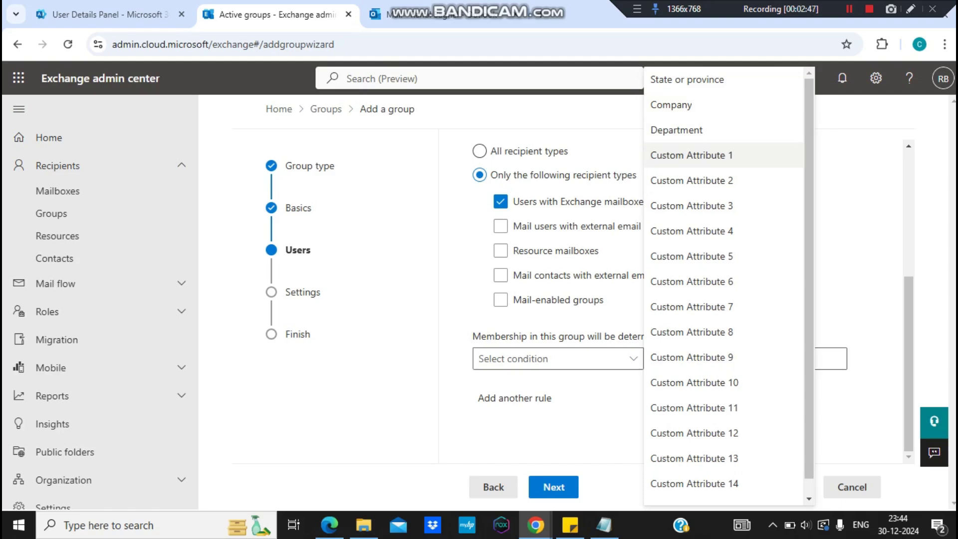
pyautogui.scroll(-1, 729, 284)
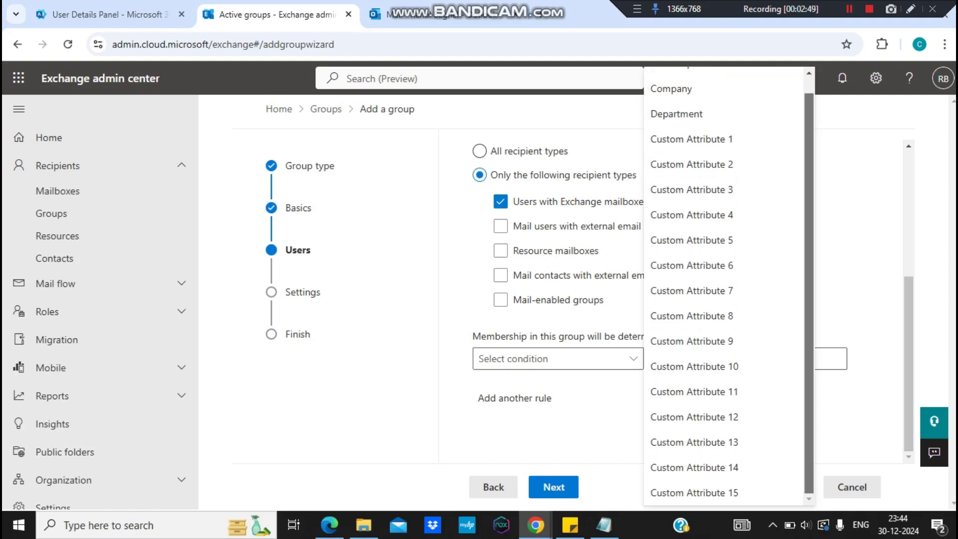
pyautogui.scroll(1, 699, 155)
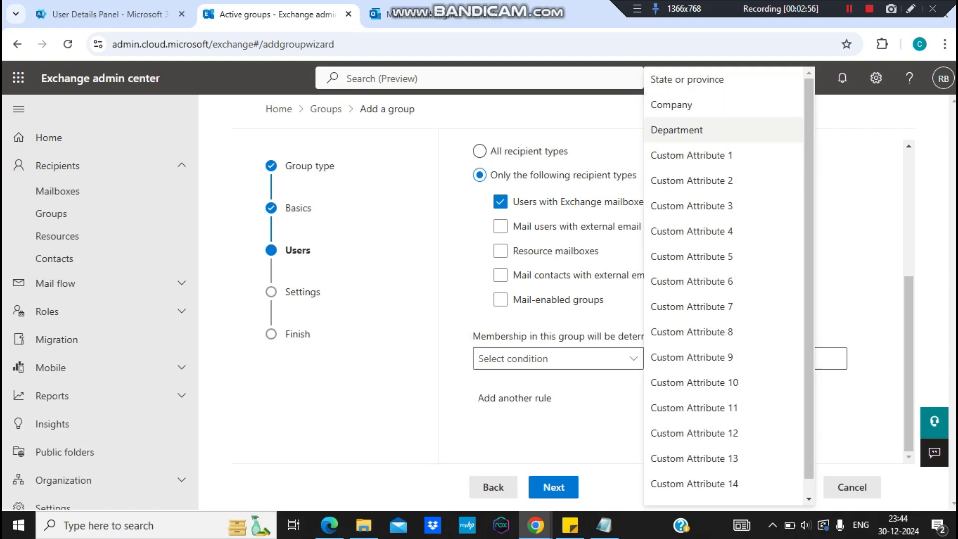
pyautogui.press('Return')
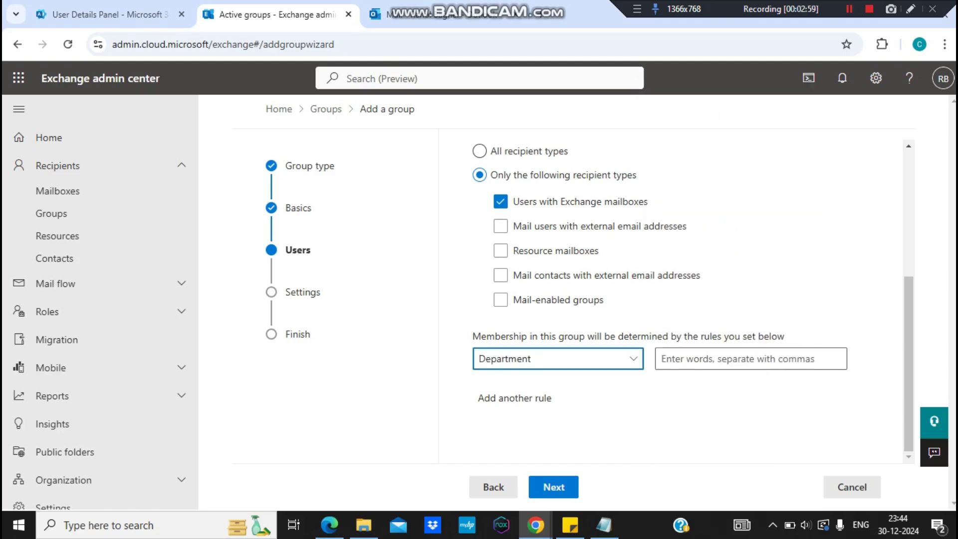
pyautogui.click(662, 359)
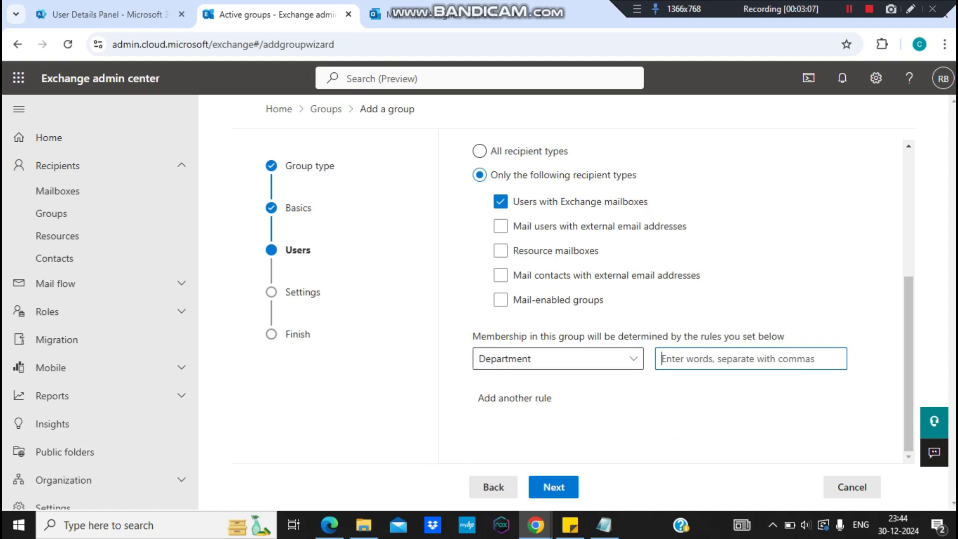
pyautogui.write('IT')
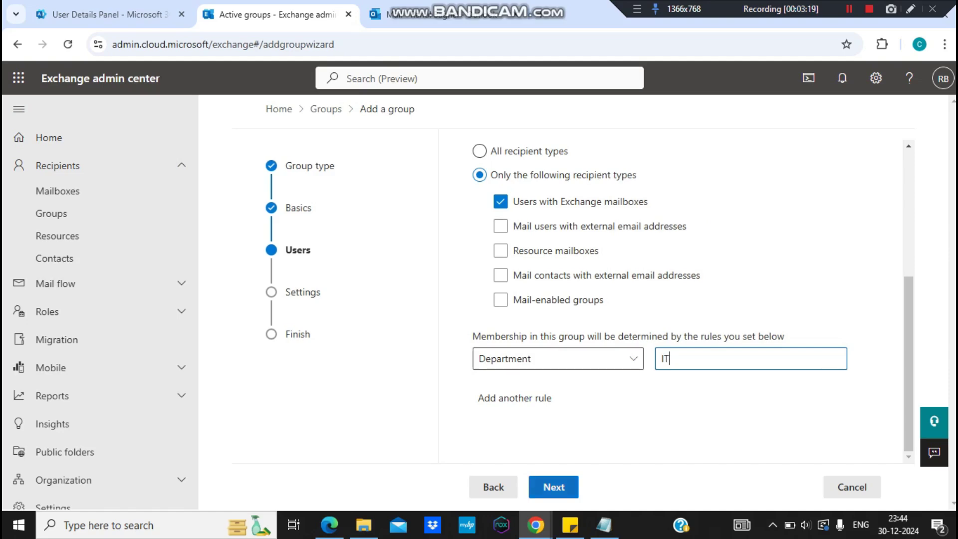
pyautogui.click(554, 487)
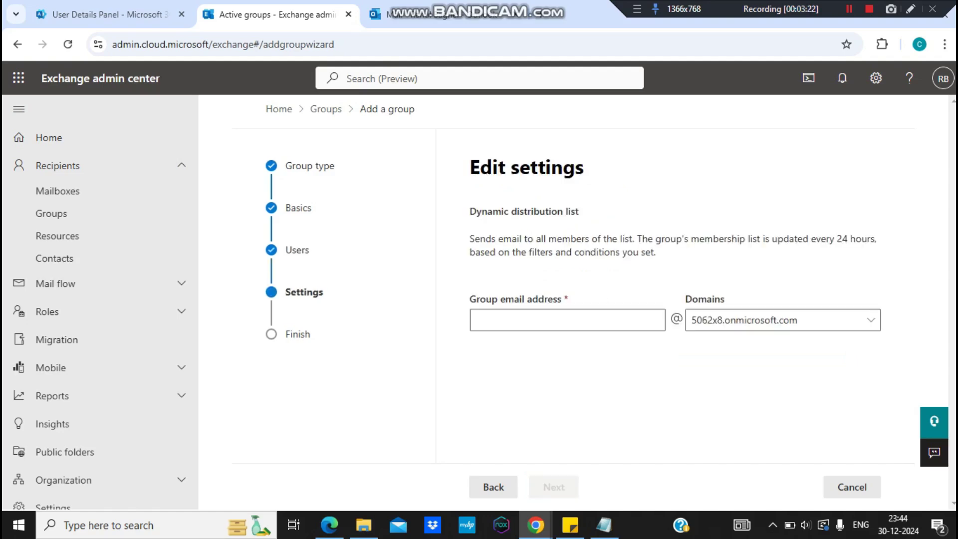
# - Set the alias of the group email address to DDLTest and continue to the review
pyautogui.click(477, 320)
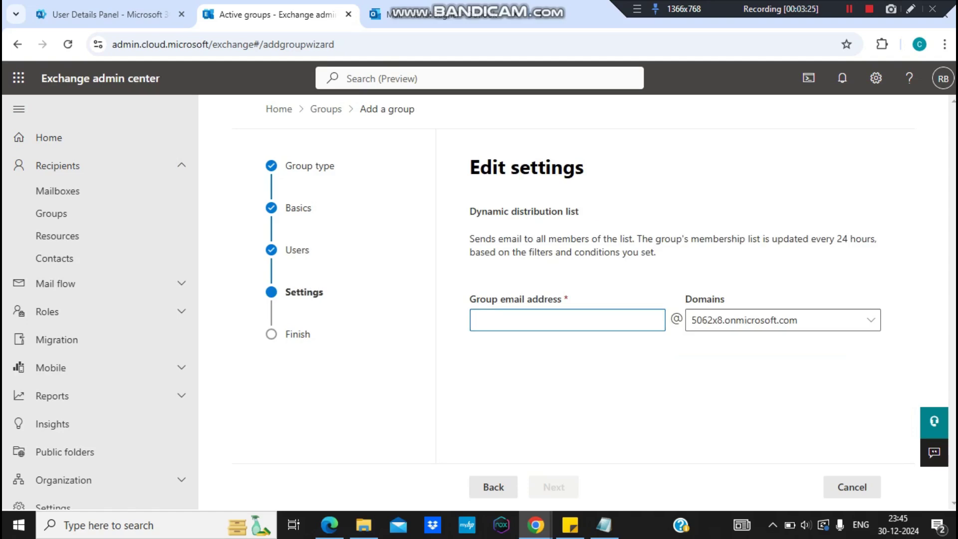
pyautogui.write('DDLTest')
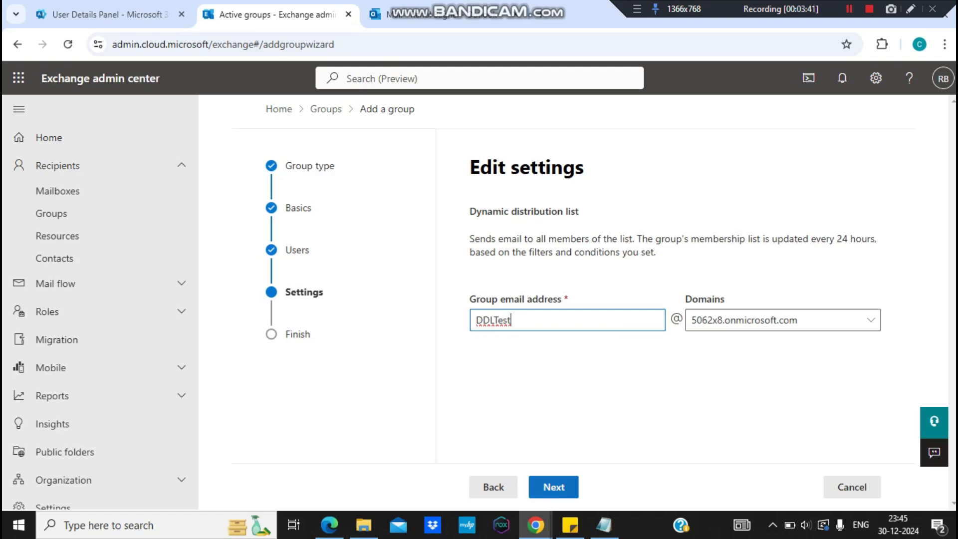
pyautogui.click(553, 487)
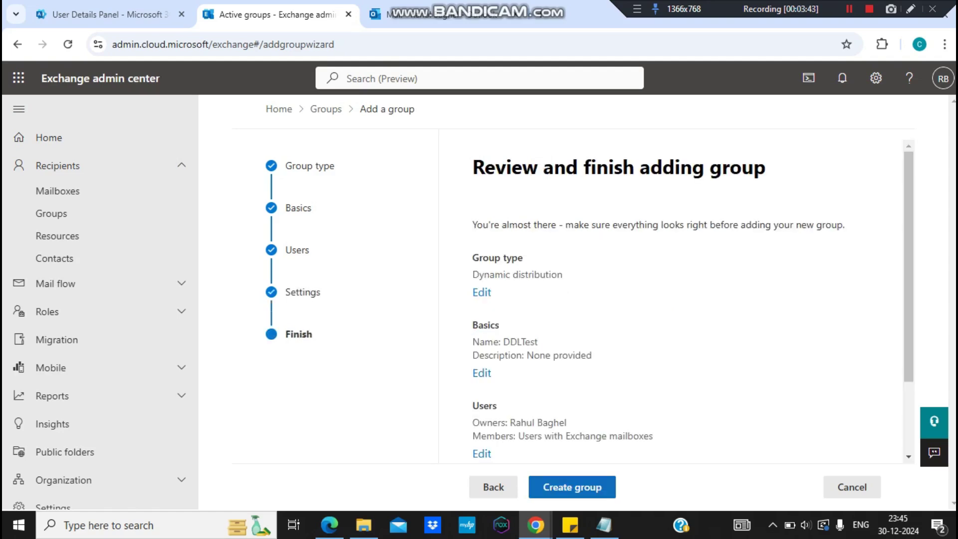
# - Review the summary, create the dynamic distribution group and close the wizard
pyautogui.scroll(-2, 669, 300)
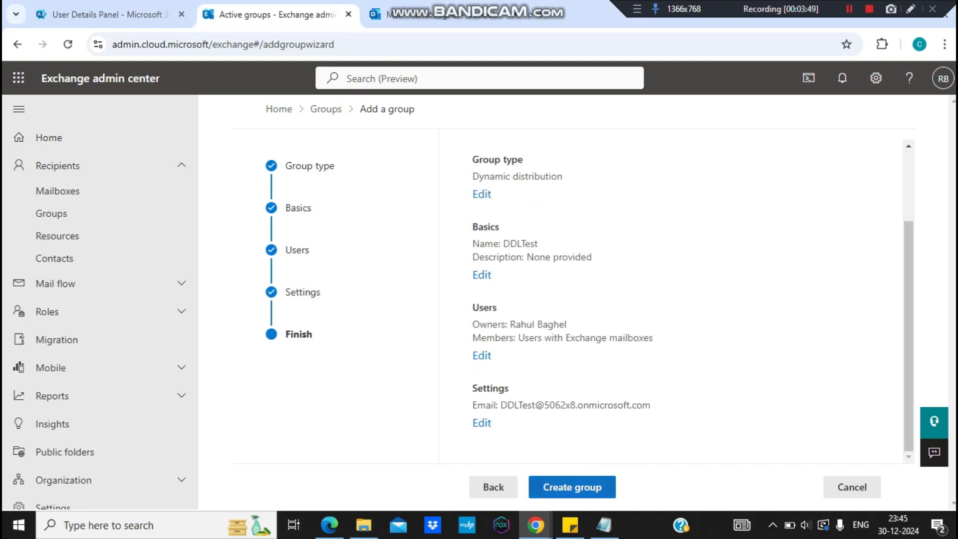
pyautogui.press('Return')
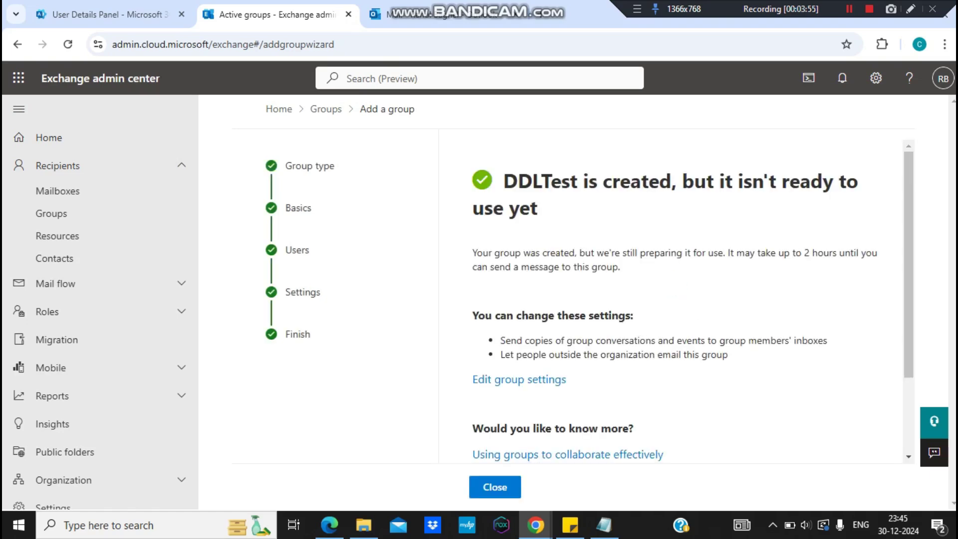
pyautogui.scroll(-3, 674, 299)
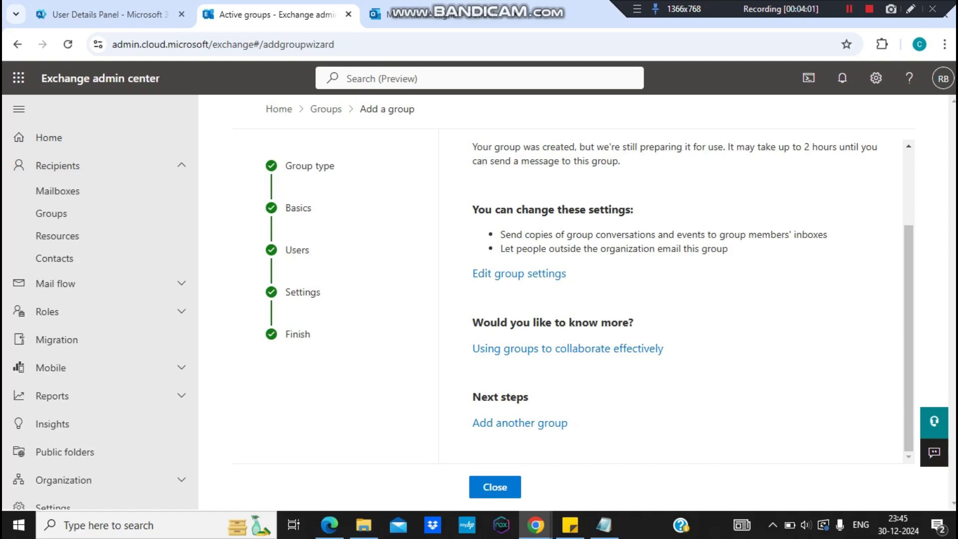
pyautogui.click(494, 487)
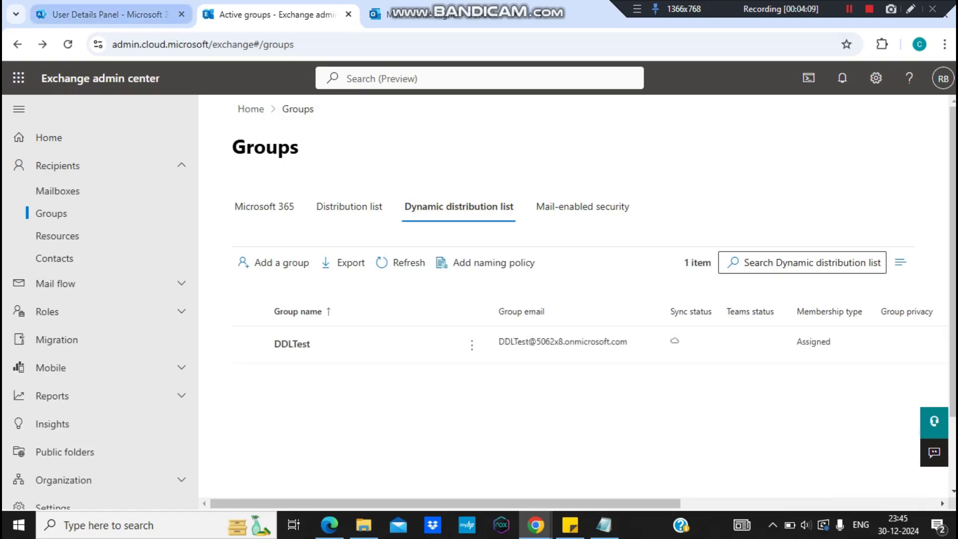
# - Switch to the Microsoft 365 admin center and open the listed user's contact information to check the department
pyautogui.click(103, 15)
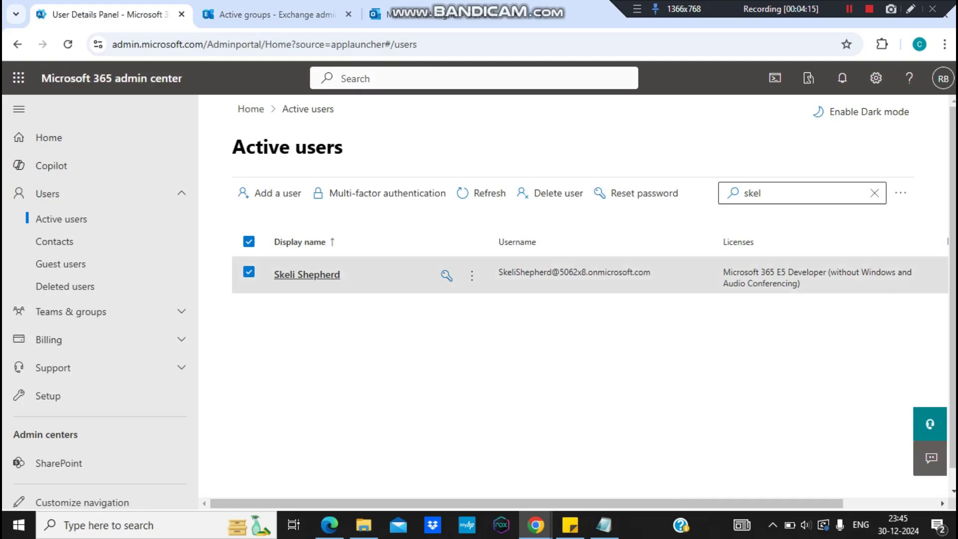
pyautogui.click(307, 274)
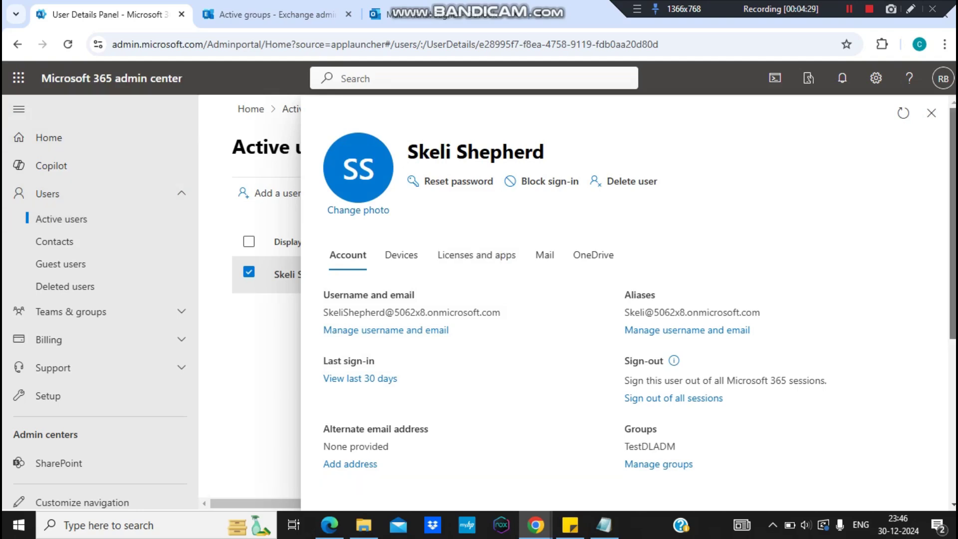
pyautogui.scroll(-3, 624, 300)
pyautogui.scroll(-1, 624, 299)
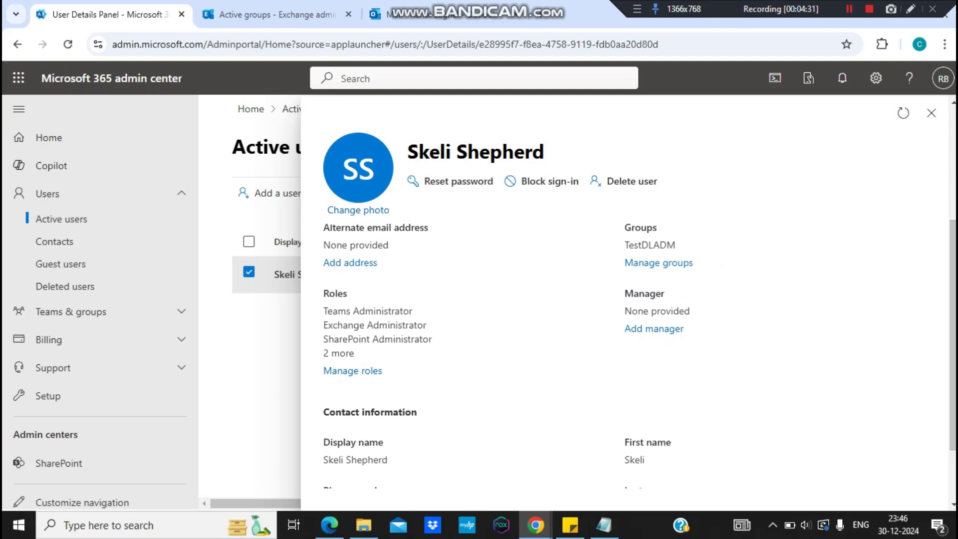
pyautogui.scroll(-2, 624, 299)
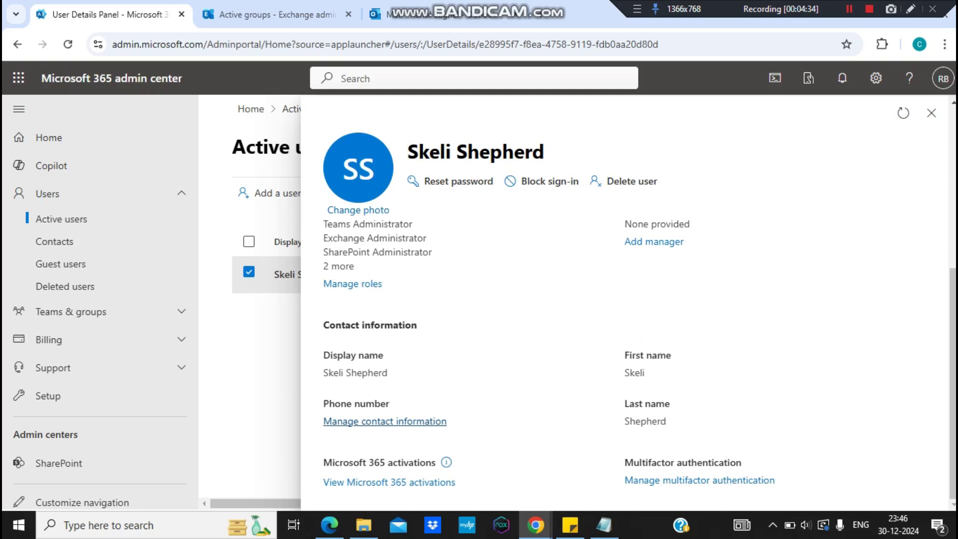
pyautogui.click(385, 421)
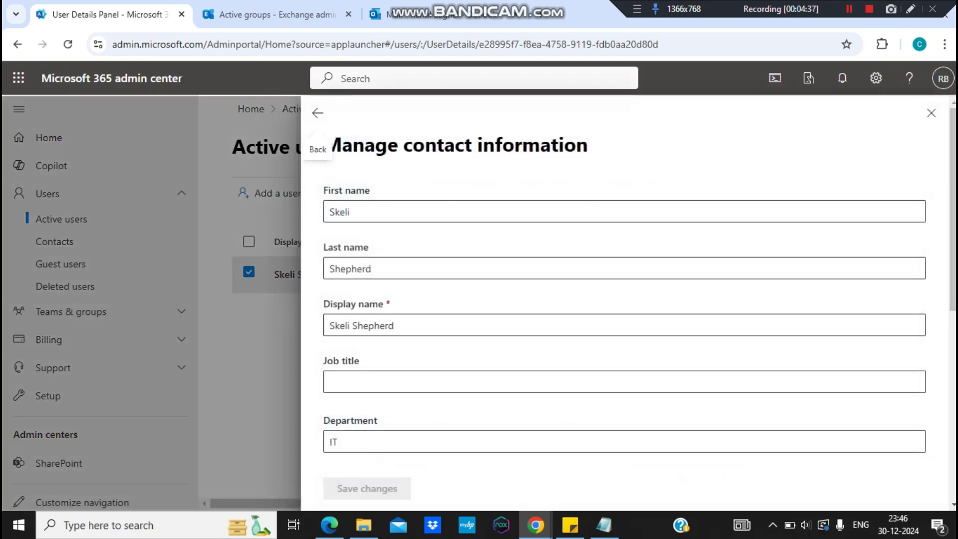
pyautogui.scroll(-3, 623, 299)
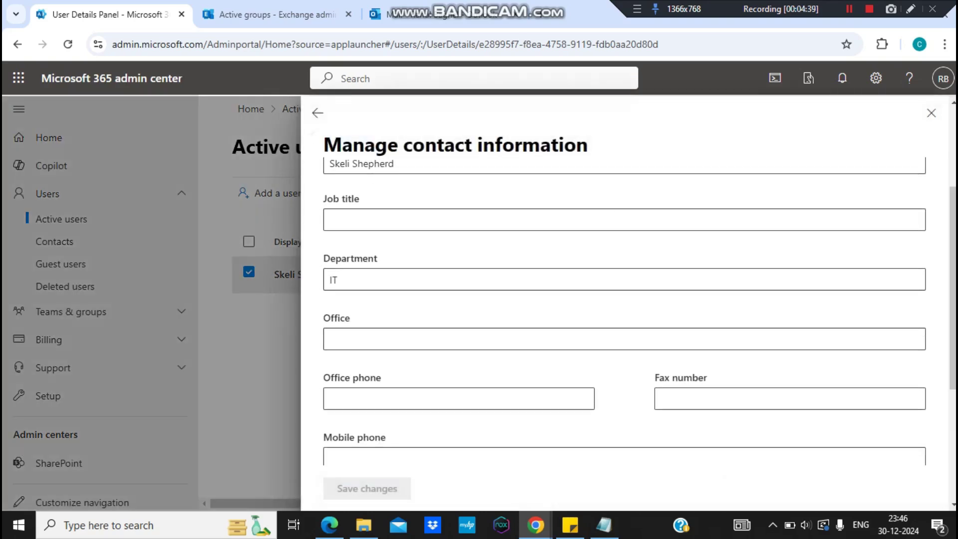
# - Check the Department value in the user's contact information and close the details
pyautogui.click(333, 279)
pyautogui.doubleClick(333, 279)
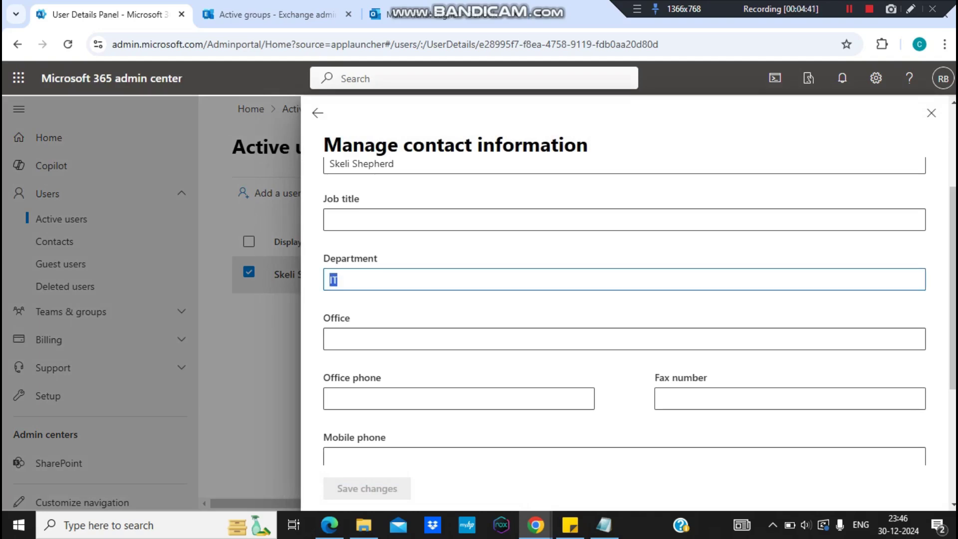
pyautogui.scroll(-4, 624, 299)
pyautogui.scroll(8, 623, 299)
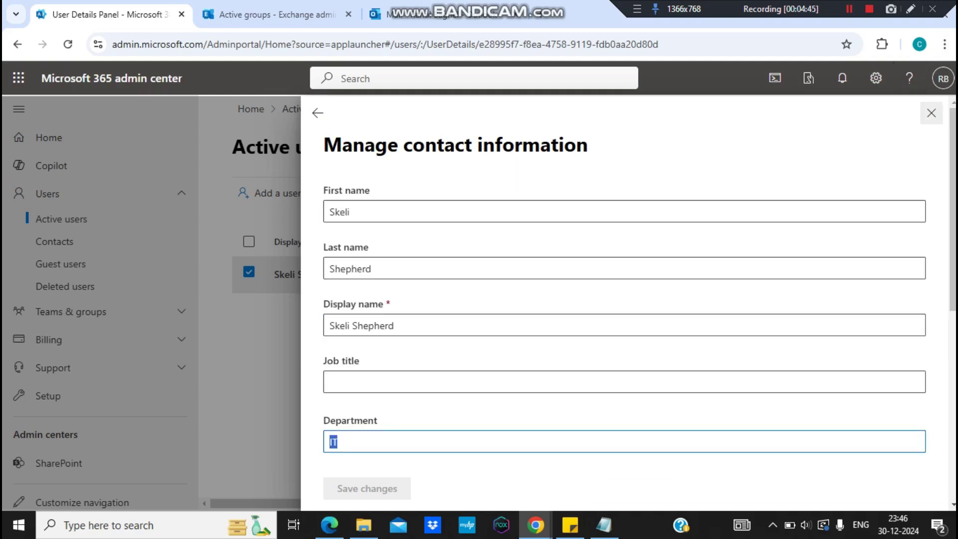
pyautogui.click(931, 113)
# - Switch to the Exchange admin center, refresh the dynamic distribution lists and open the DDLTest group's details
pyautogui.click(278, 15)
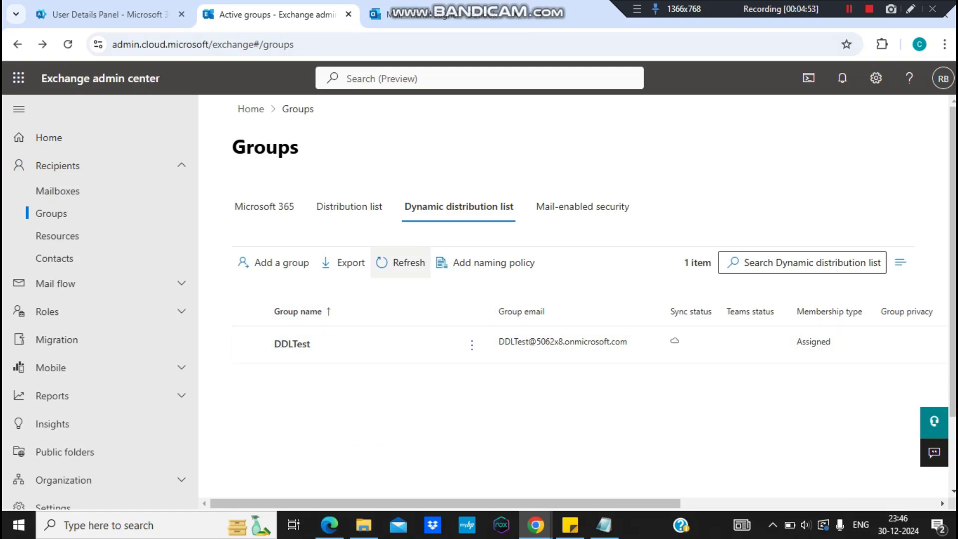
pyautogui.click(401, 263)
pyautogui.click(401, 262)
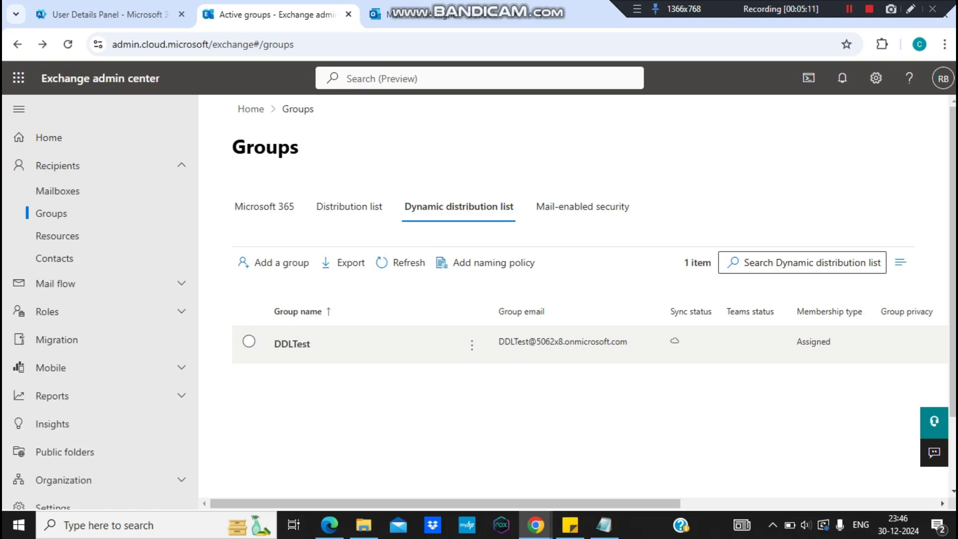
pyautogui.click(292, 343)
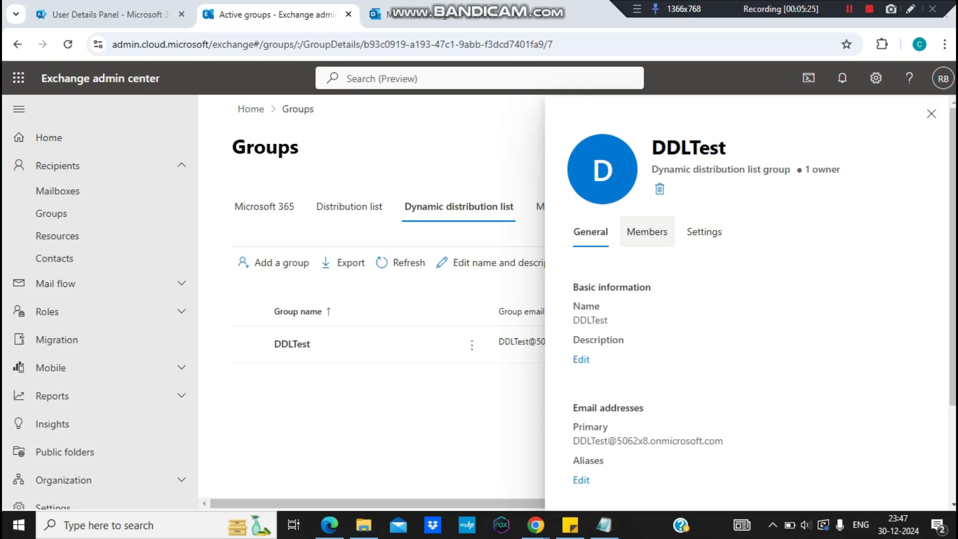
# - Add a second membership rule to DDLTest with the condition Company and the value 5062x8, and save the change
pyautogui.click(647, 231)
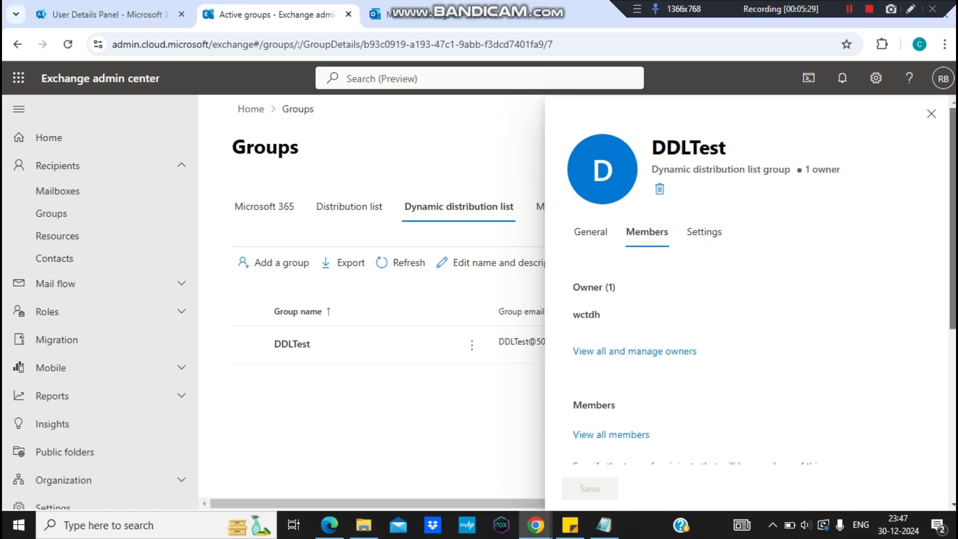
pyautogui.scroll(-5, 749, 324)
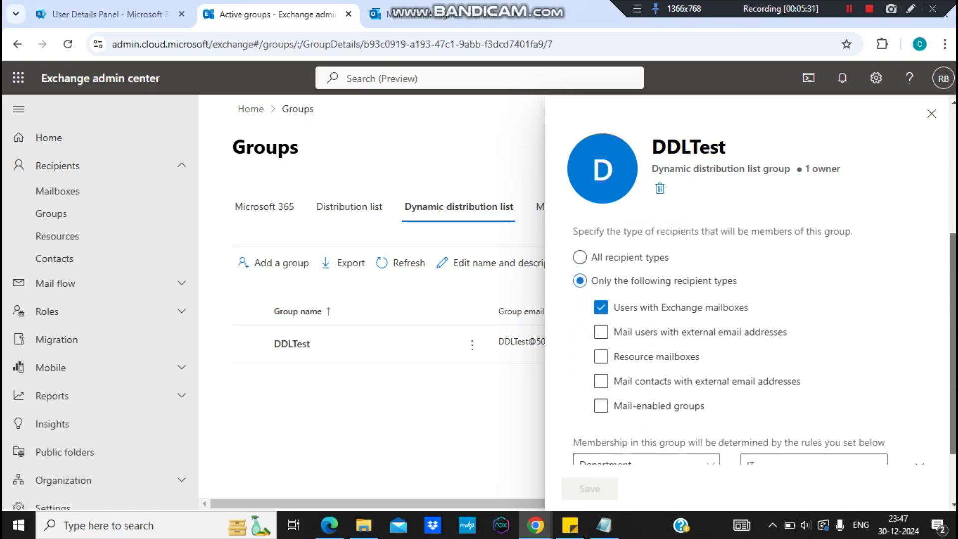
pyautogui.scroll(-2, 749, 349)
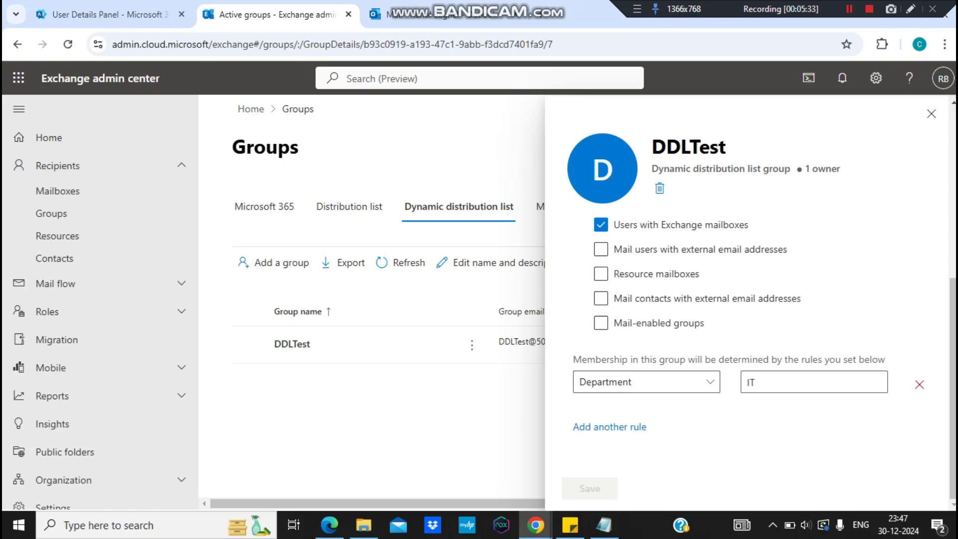
pyautogui.click(609, 426)
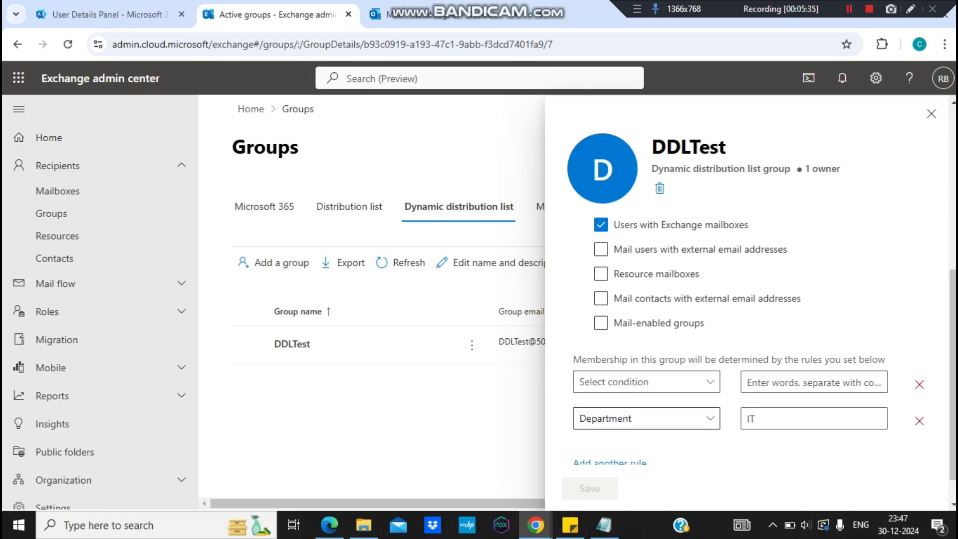
pyautogui.click(647, 382)
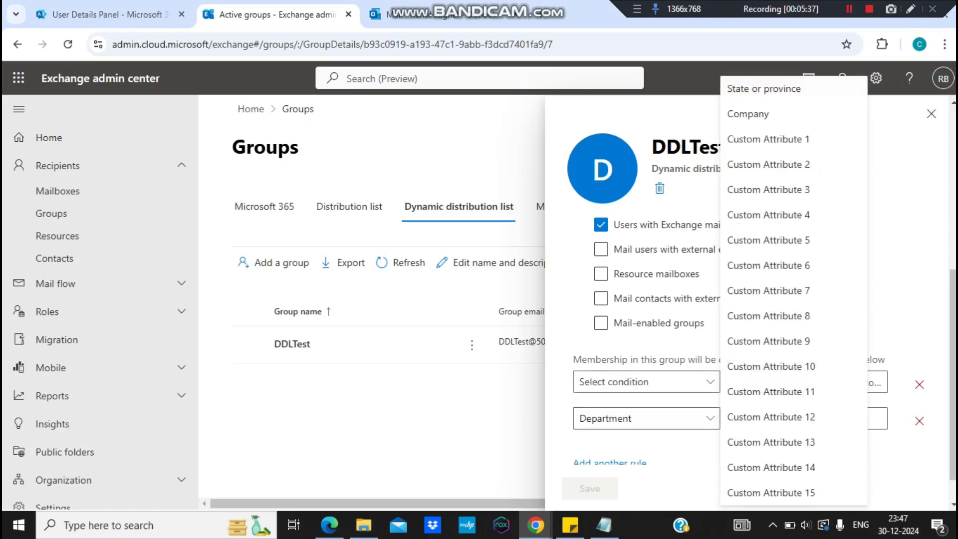
pyautogui.click(794, 114)
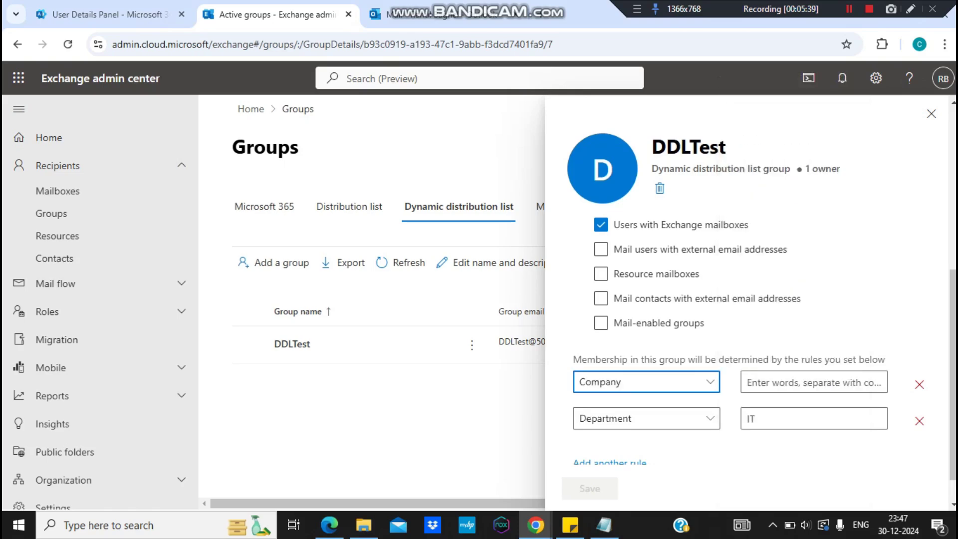
pyautogui.click(813, 382)
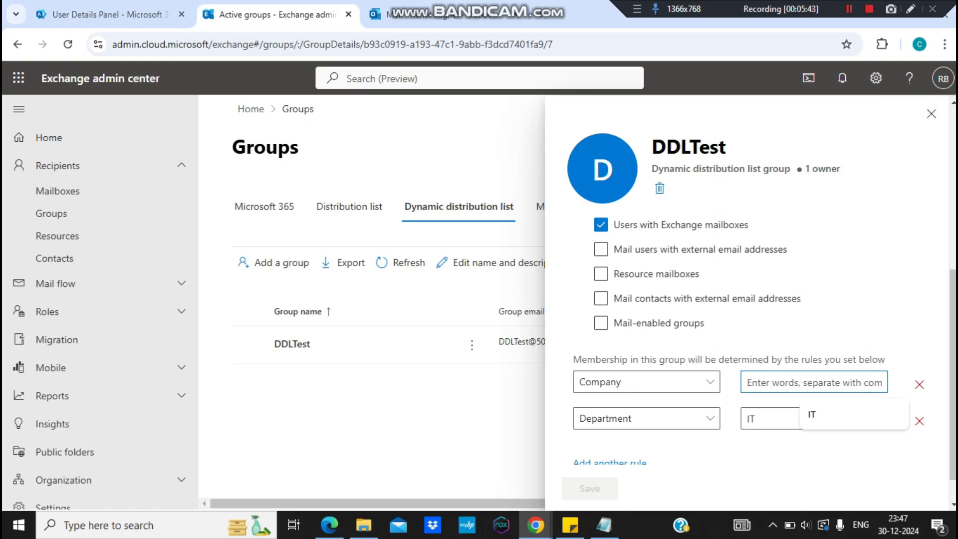
pyautogui.write('5062')
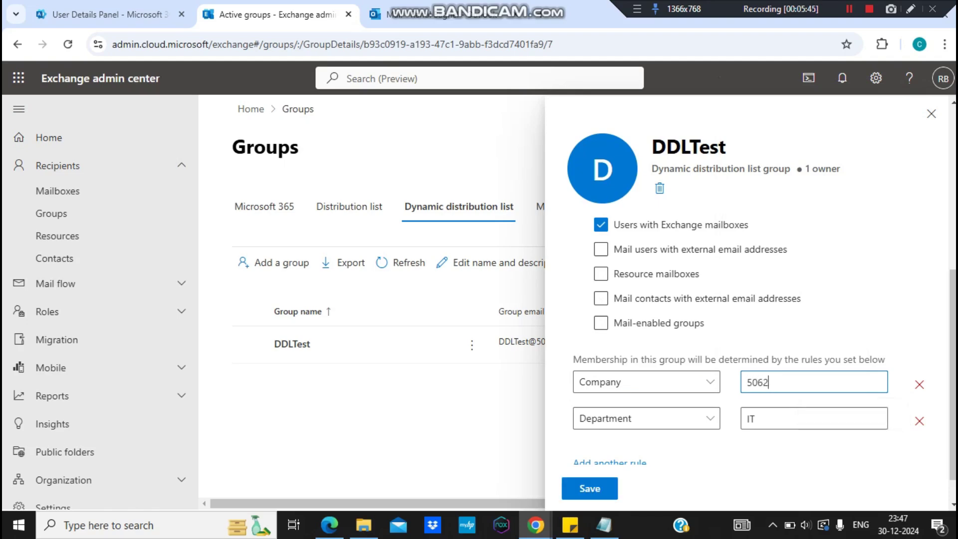
pyautogui.write('x8')
pyautogui.click(589, 488)
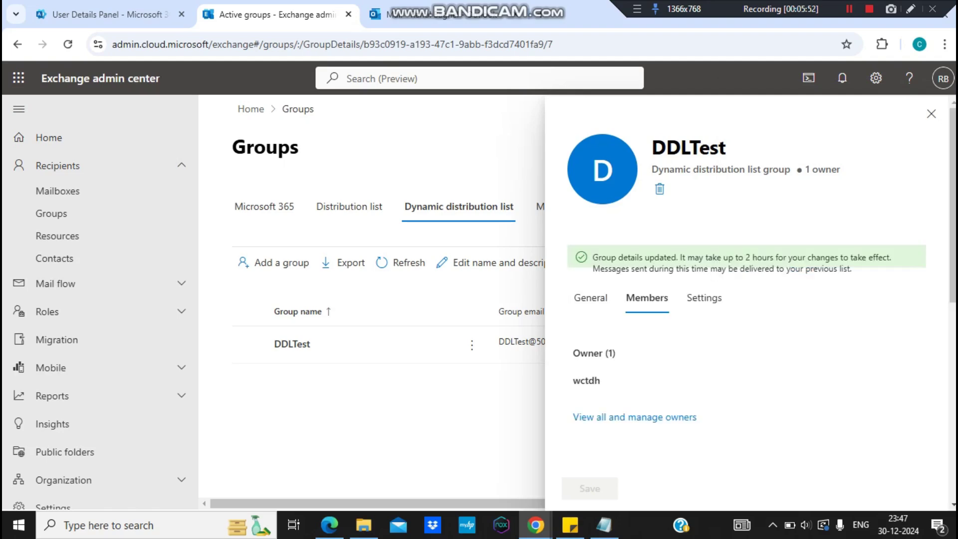
# - Read the update notice for DDLTest to learn when membership changes take effect
pyautogui.moveTo(592, 257)
pyautogui.mouseDown()
pyautogui.moveTo(664, 269)
pyautogui.moveTo(680, 257)
pyautogui.moveTo(868, 258)
pyautogui.moveTo(851, 269)
pyautogui.moveTo(592, 258)
pyautogui.mouseUp()
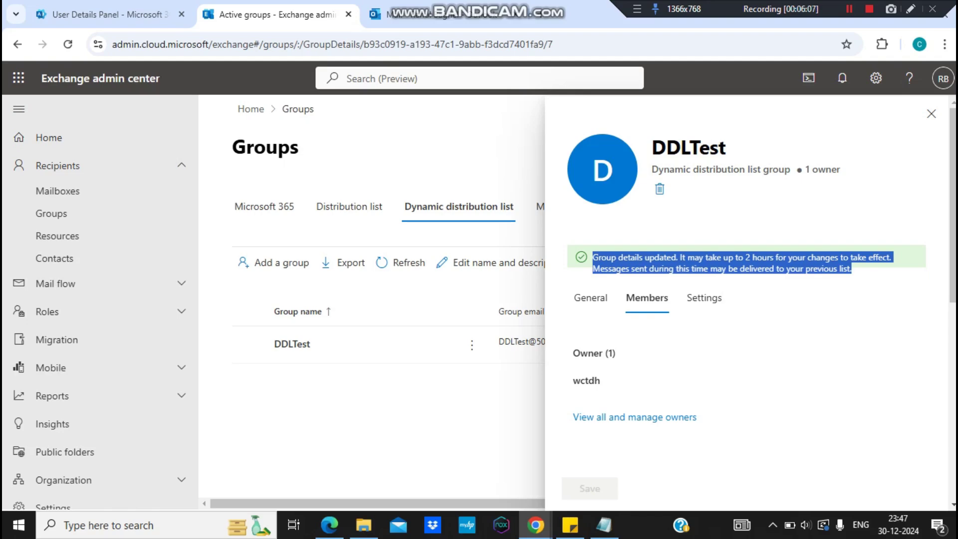
pyautogui.click(592, 258)
pyautogui.moveTo(739, 257); pyautogui.dragTo(787, 268)
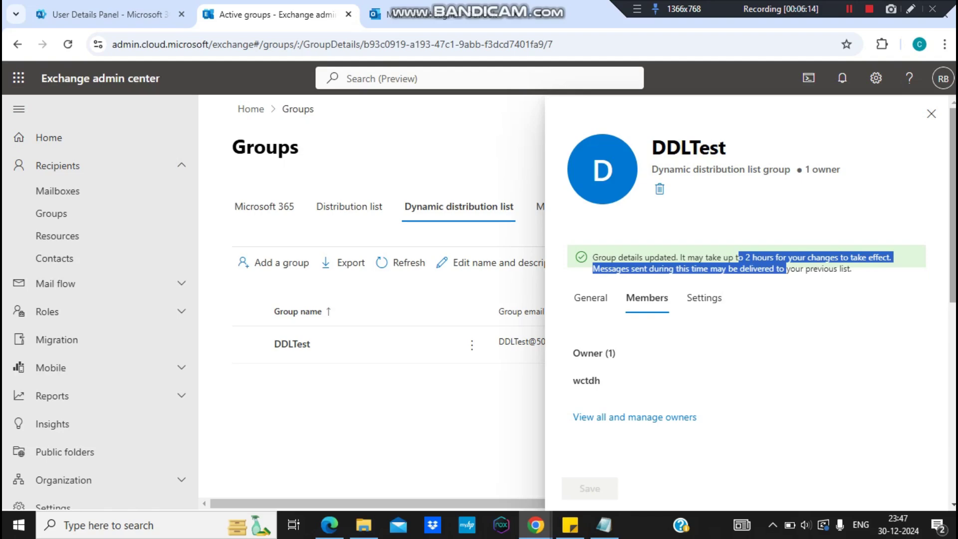
# - View the owners of DDLTest and open its full member list
pyautogui.scroll(-5, 748, 300)
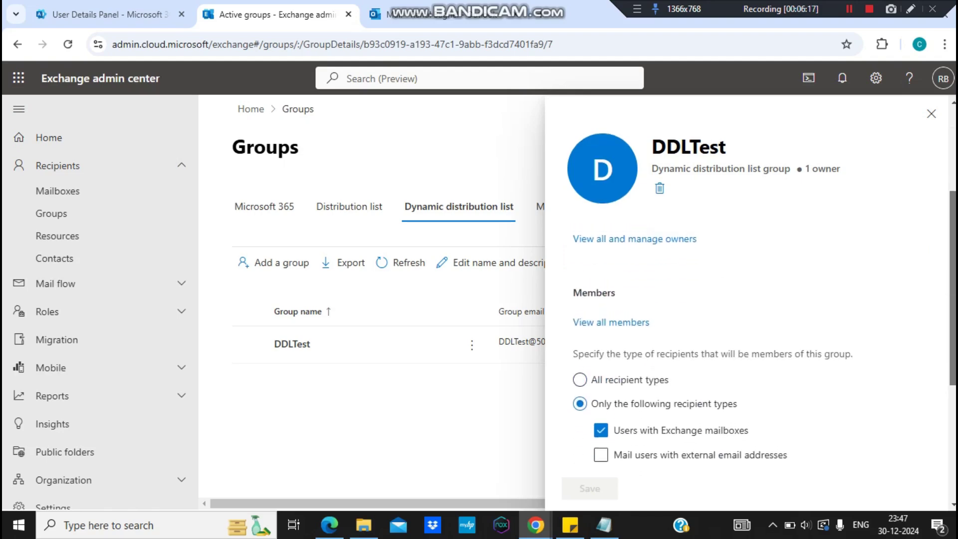
pyautogui.scroll(1, 649, 267)
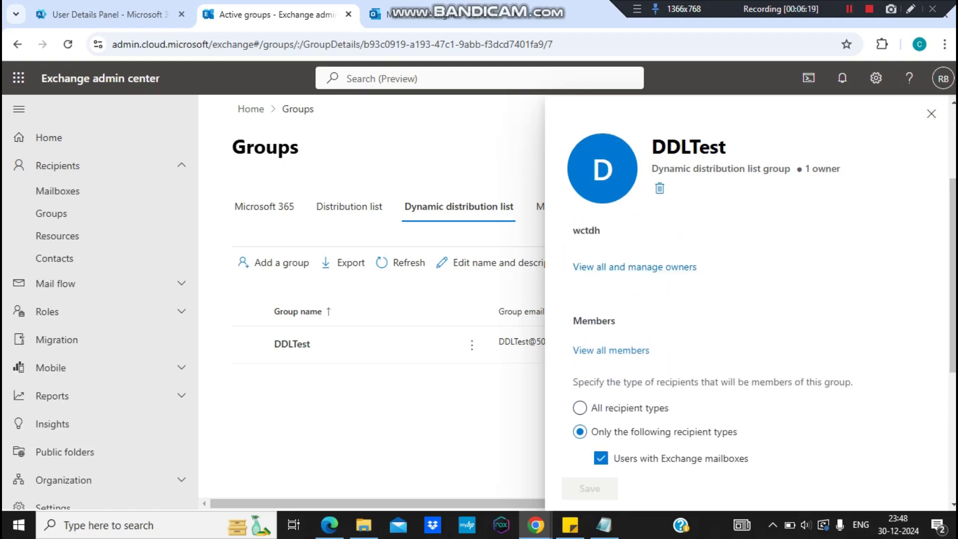
pyautogui.click(634, 267)
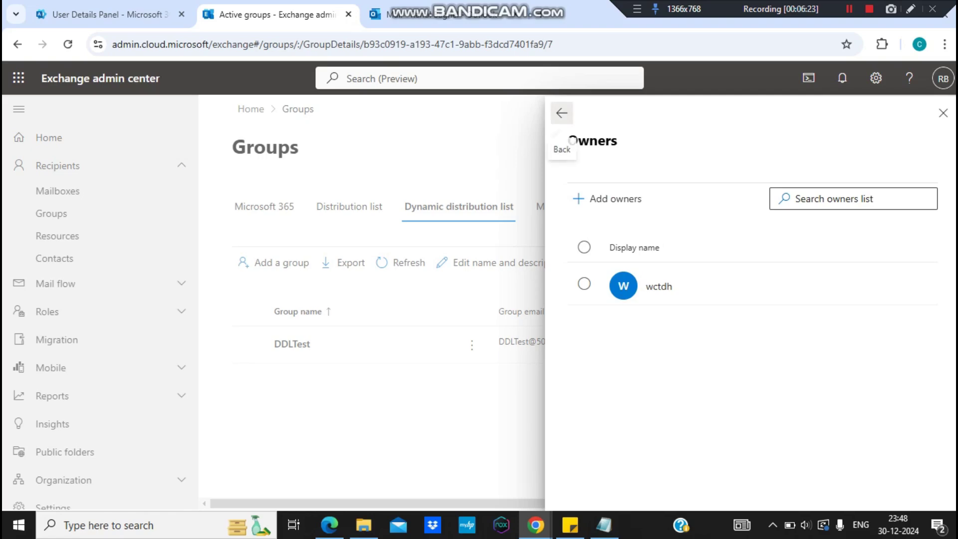
pyautogui.click(561, 112)
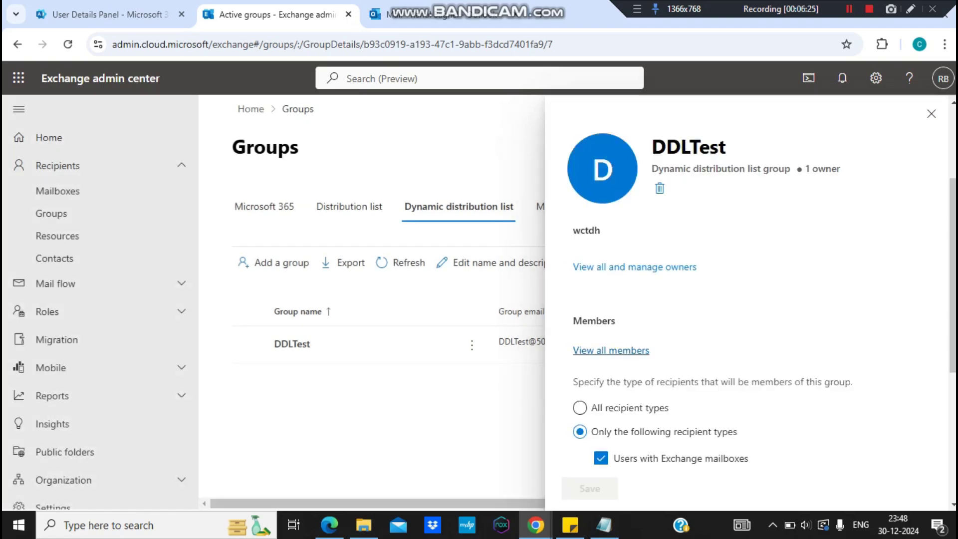
pyautogui.click(610, 350)
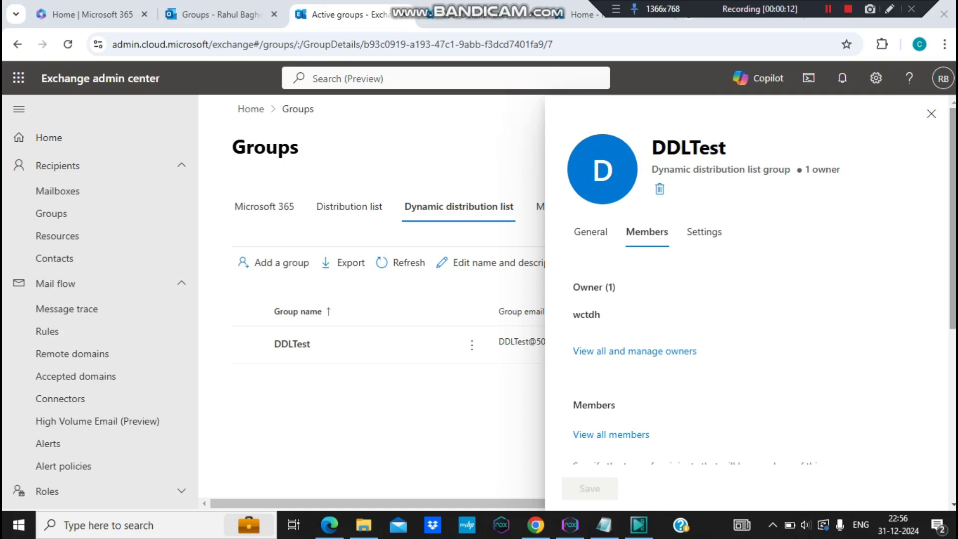
# - Inspect the member list of DDLTest and return to the group's membership rule for comparison
pyautogui.scroll(-5, 748, 339)
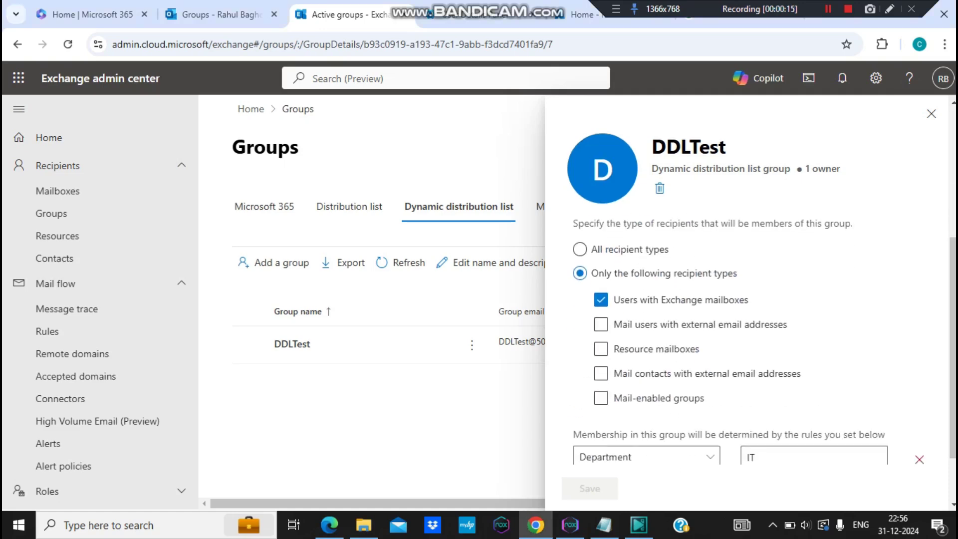
pyautogui.scroll(5, 749, 340)
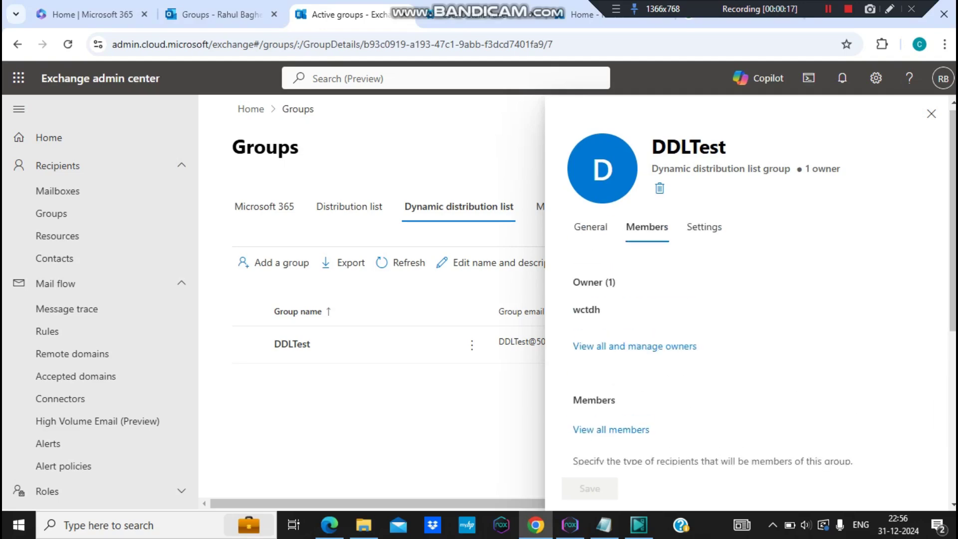
pyautogui.click(610, 429)
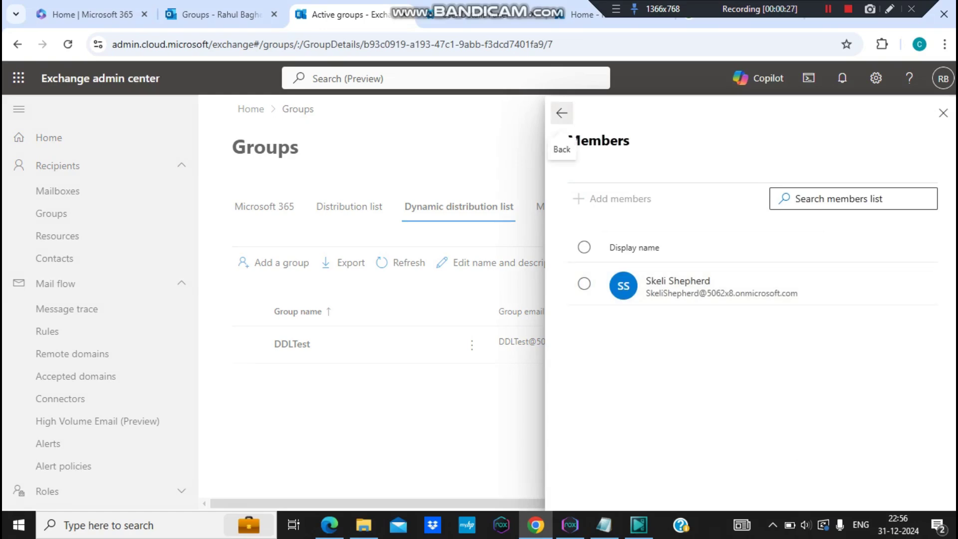
pyautogui.click(562, 113)
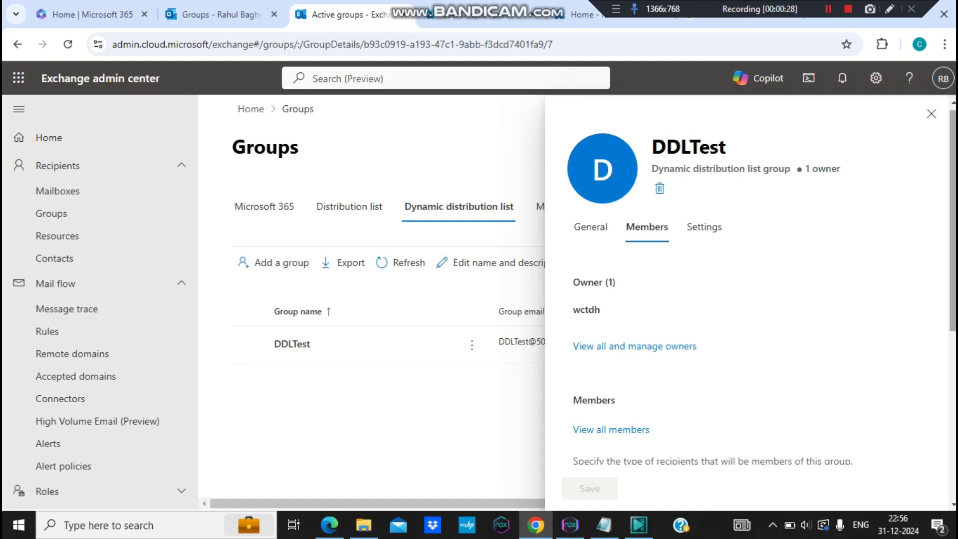
pyautogui.scroll(-5, 748, 324)
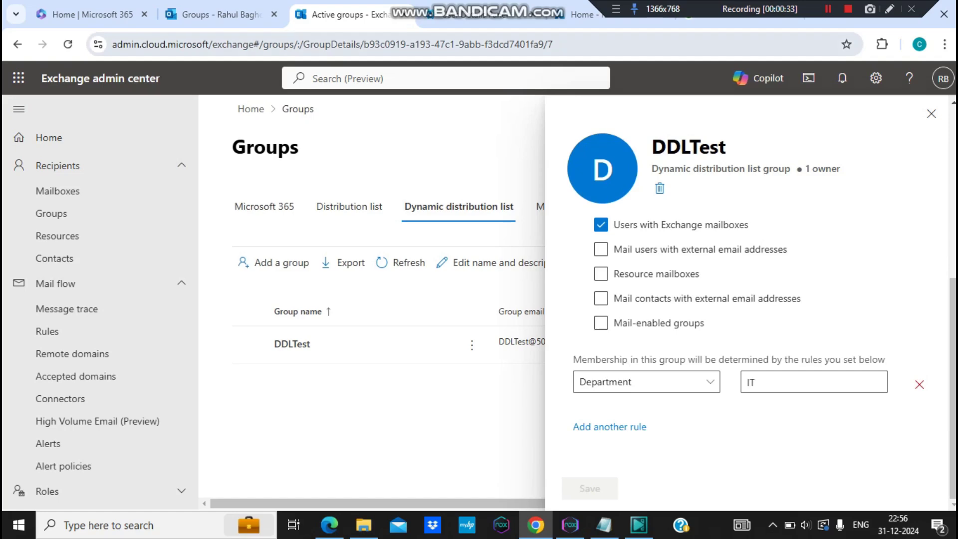
# - Switch to the Microsoft 365 admin center and check the department in the listed user's contact information
pyautogui.click(479, 15)
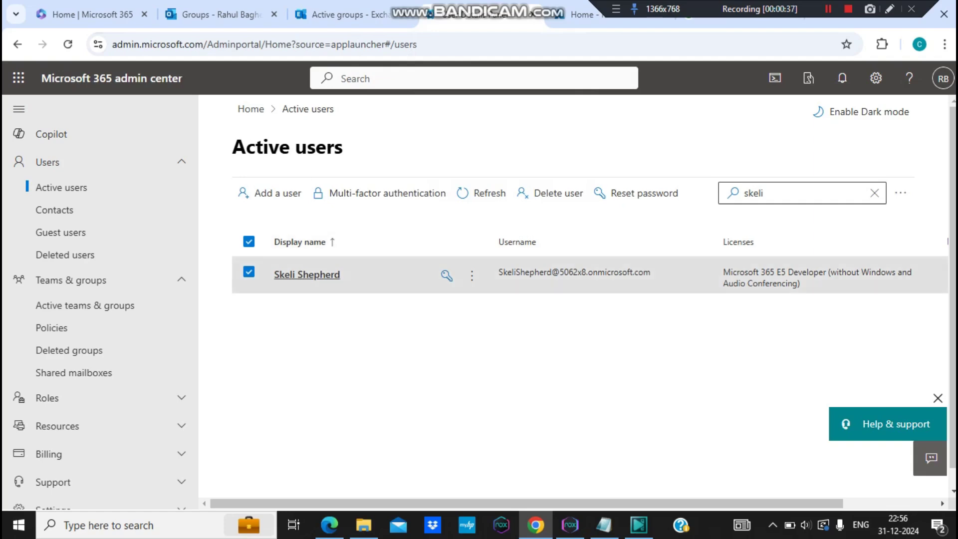
pyautogui.click(307, 274)
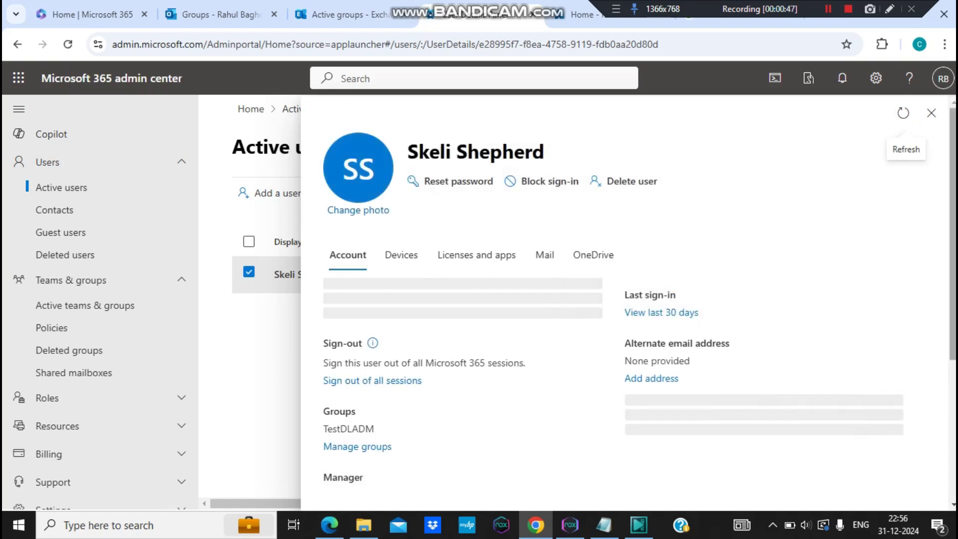
pyautogui.scroll(-5, 629, 349)
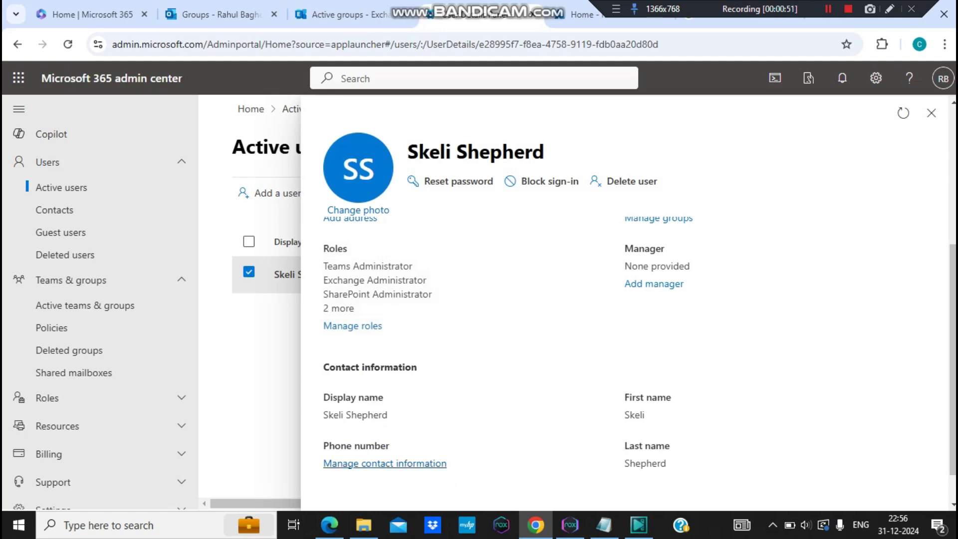
pyautogui.click(385, 463)
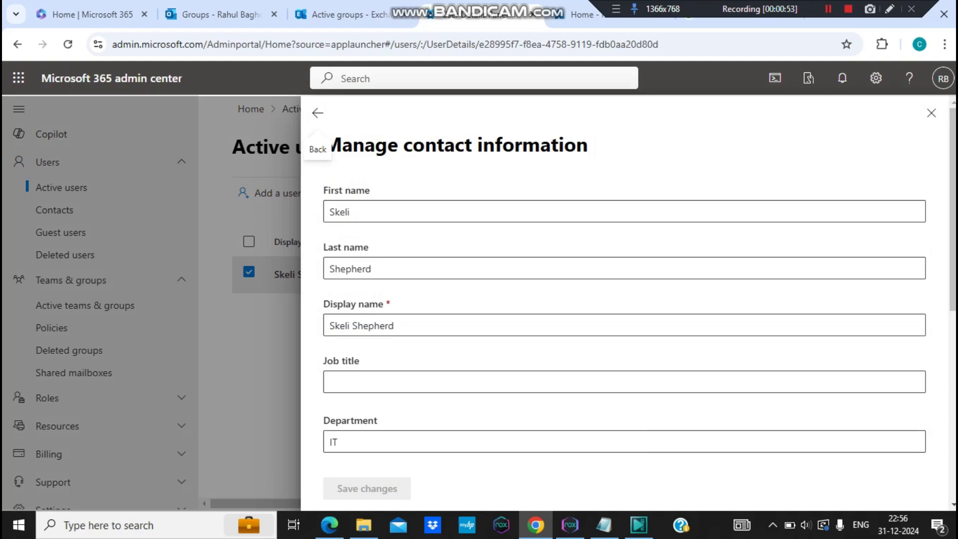
pyautogui.doubleClick(334, 442)
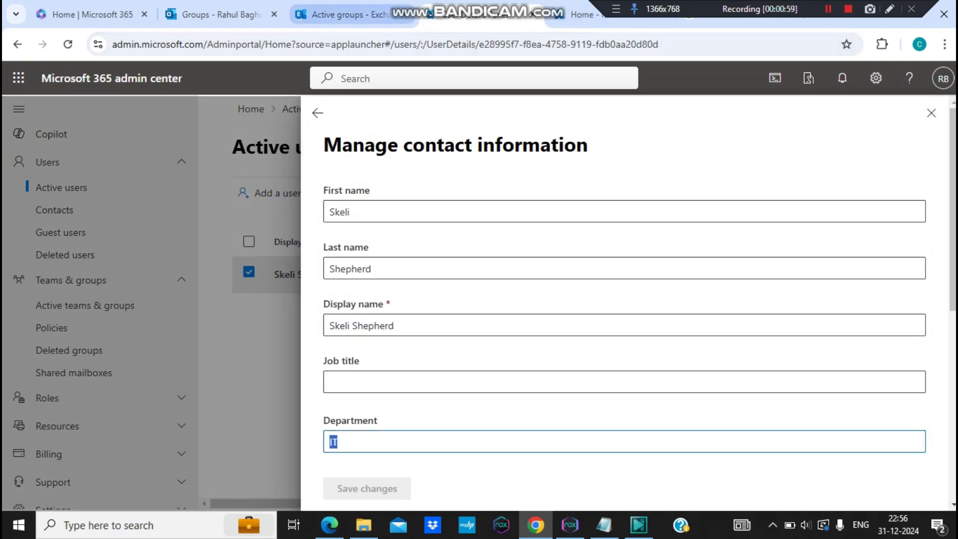
# - Return to DDLTest in the Exchange admin center, review its membership settings and view its general information
pyautogui.click(349, 14)
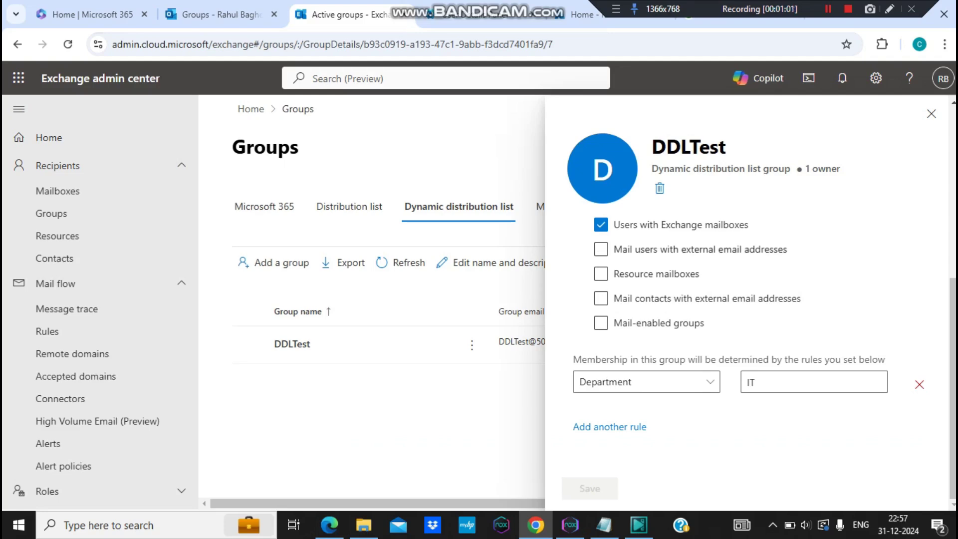
pyautogui.scroll(5, 748, 349)
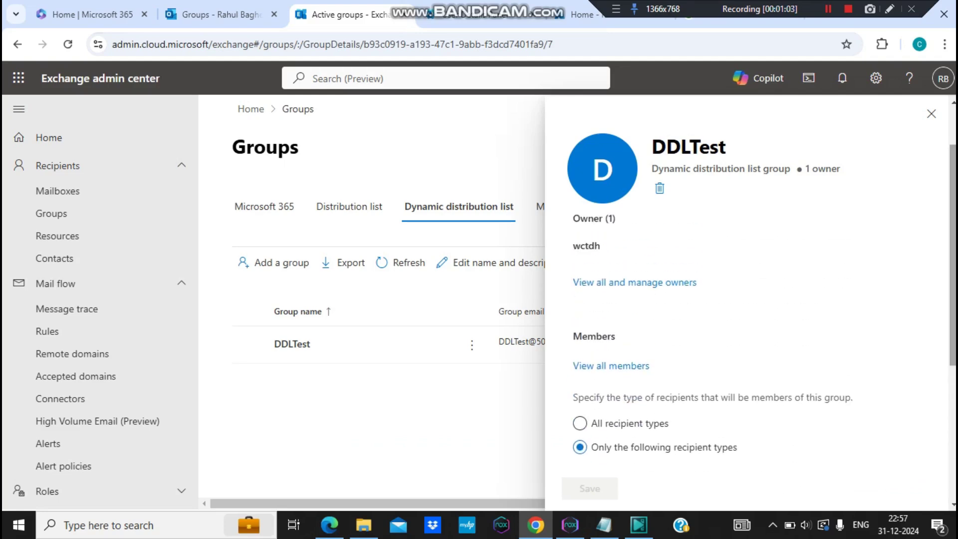
pyautogui.scroll(2, 749, 324)
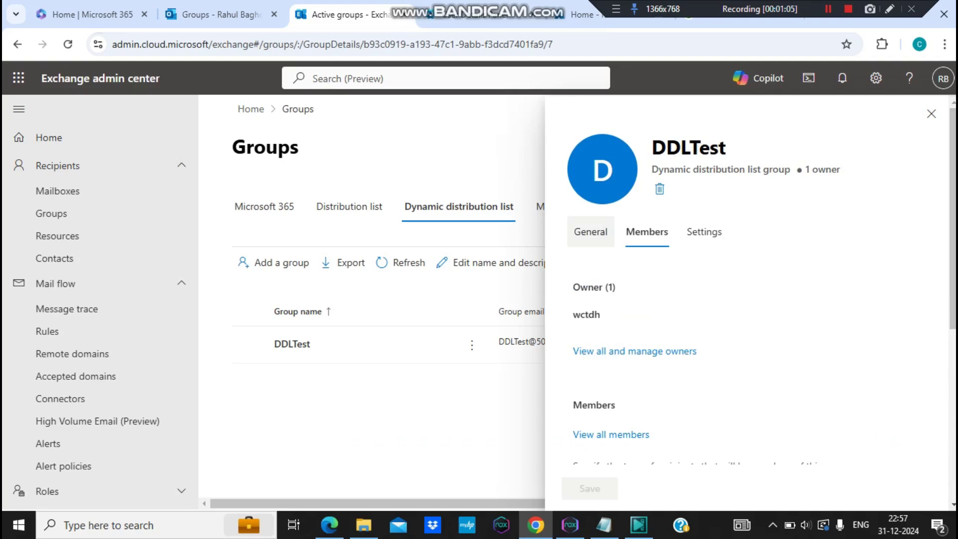
pyautogui.click(591, 231)
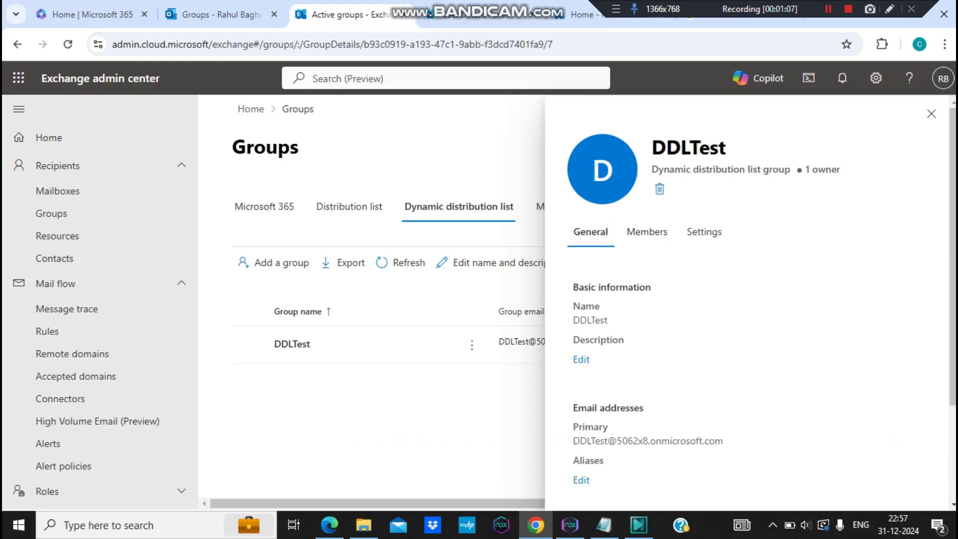
# - Copy the primary email address of DDLTest and switch to the Outlook mailbox
pyautogui.doubleClick(632, 441)
pyautogui.tripleClick(633, 440)
pyautogui.hotkey('ctrl', 'c')
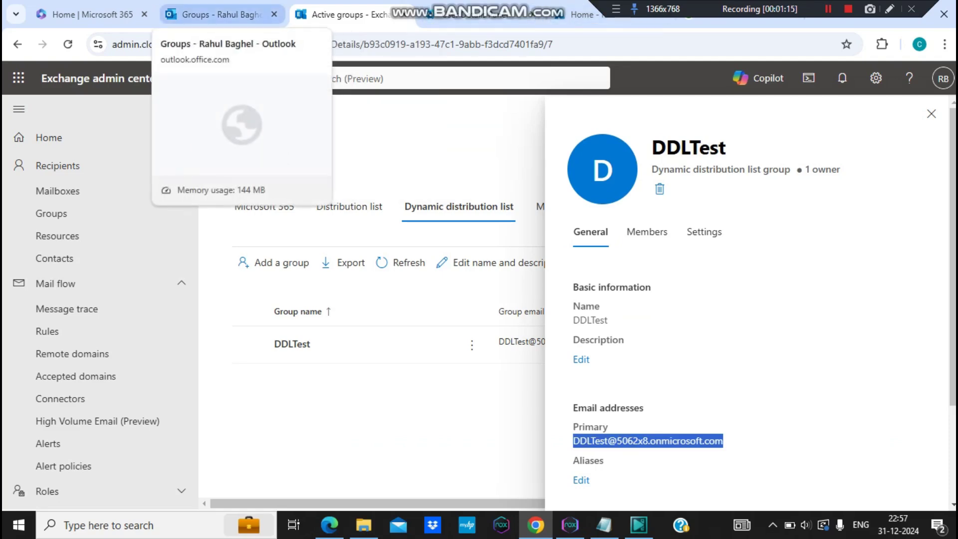
pyautogui.click(219, 15)
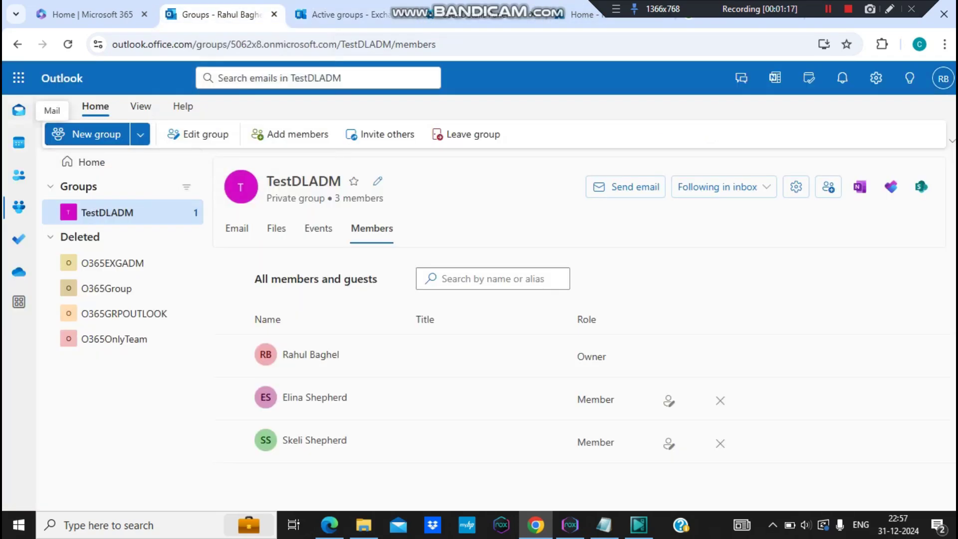
pyautogui.click(18, 110)
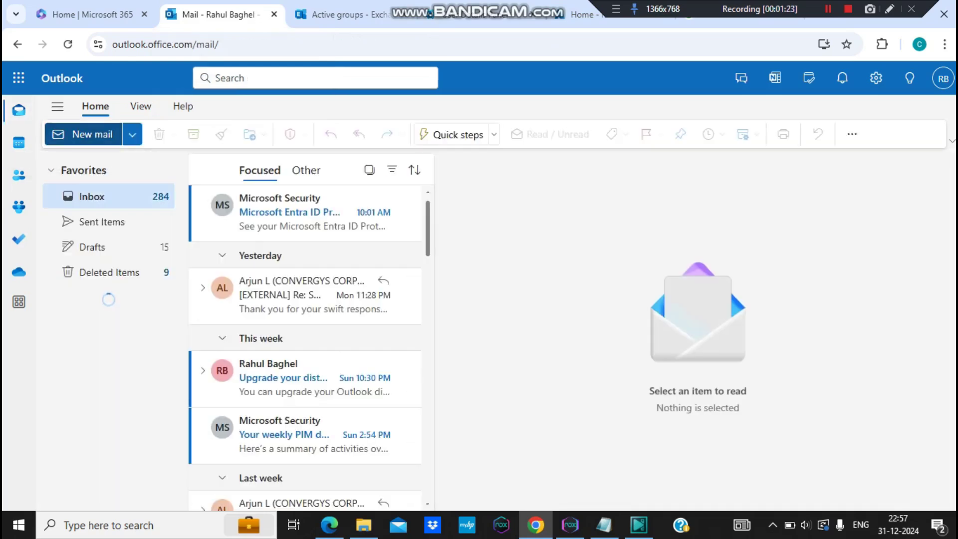
# - Start a new email addressed to the copied DDLTest group address, leaving Cc empty
pyautogui.click(83, 134)
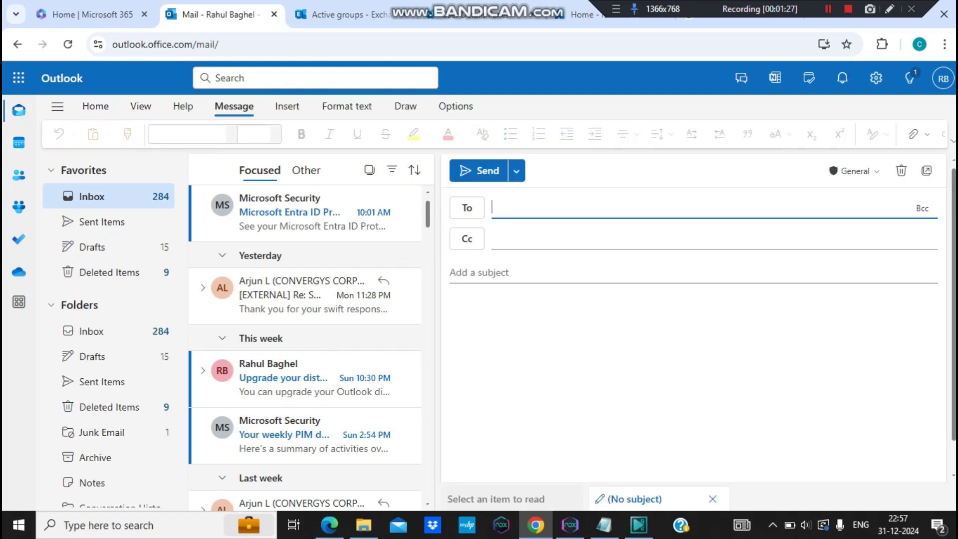
pyautogui.hotkey('ctrl', 'v')
pyautogui.click(492, 238)
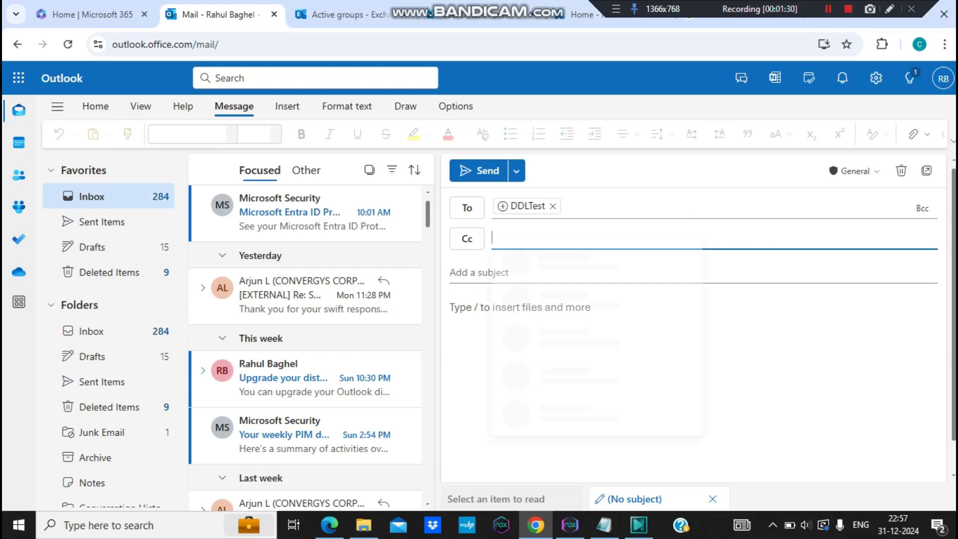
pyautogui.press('Escape')
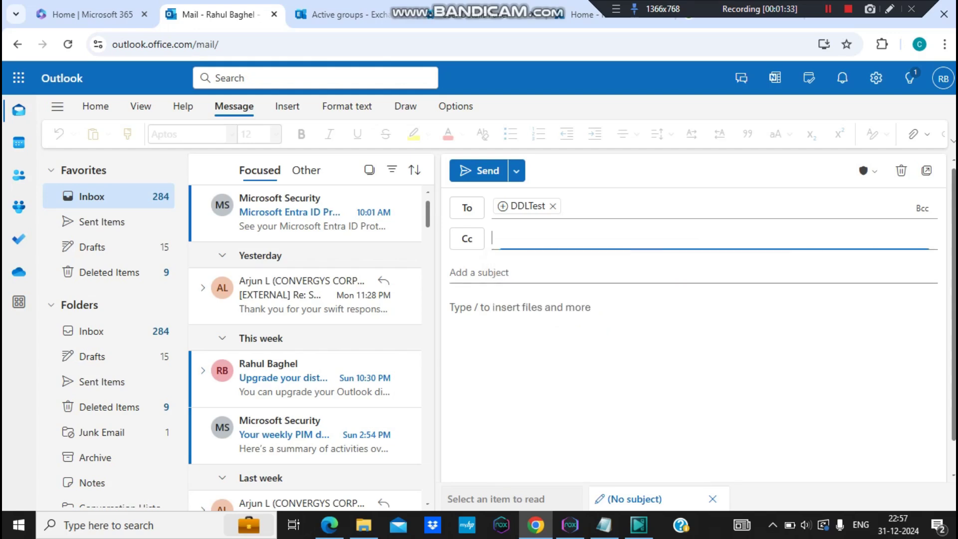
# - Give the email the subject "test" and the body "Test", and send it
pyautogui.click(449, 272)
pyautogui.write('test')
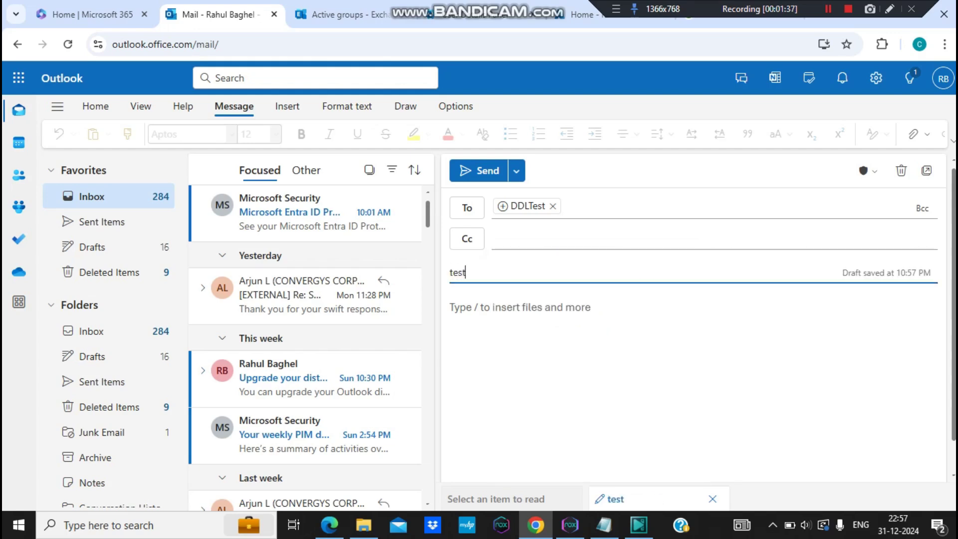
pyautogui.press('Tab')
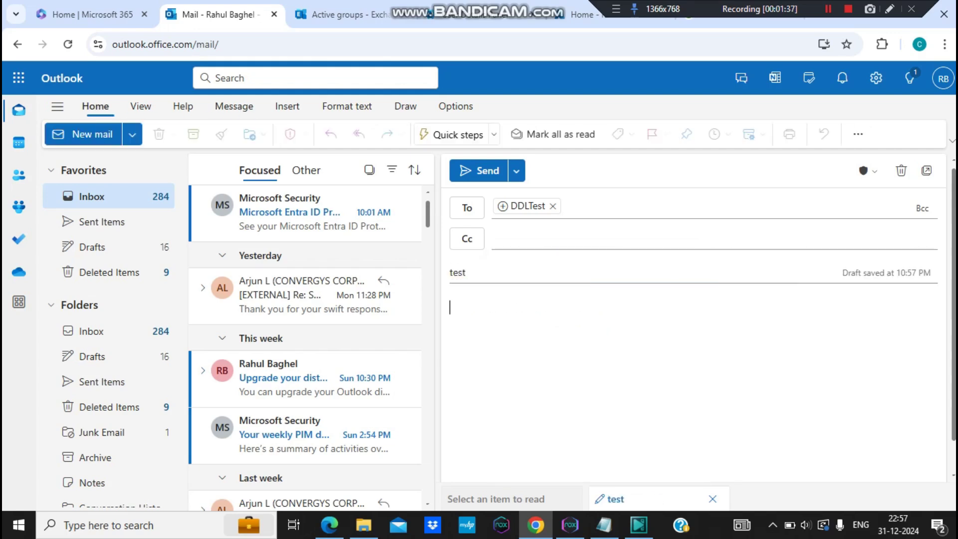
pyautogui.write('Test')
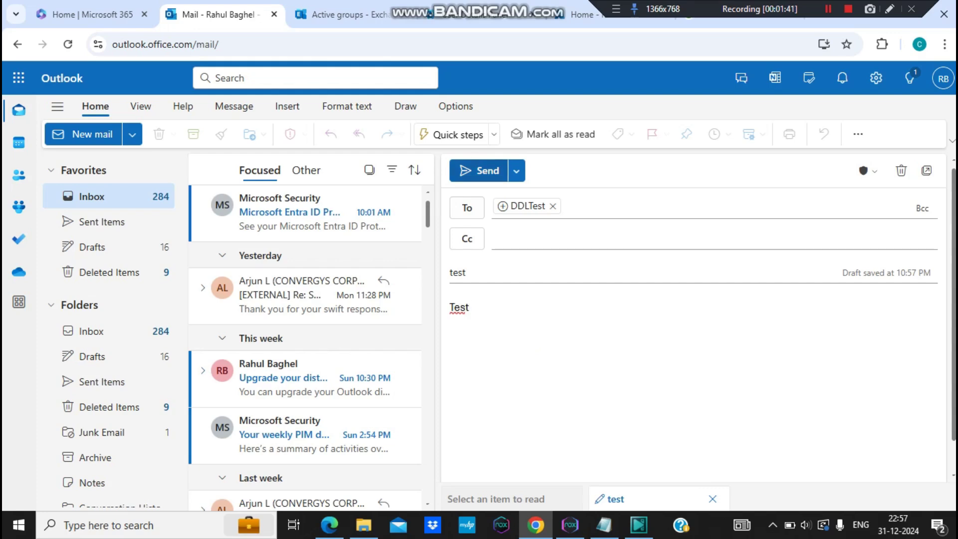
pyautogui.click(478, 171)
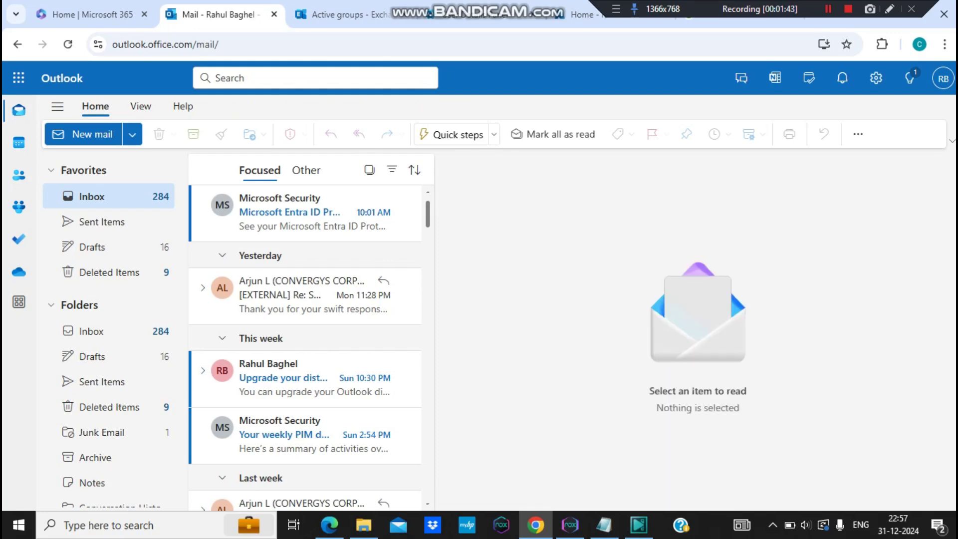
# - Open the "test" email to DDLTest in Sent Items and check the recipient's contact card
pyautogui.click(120, 223)
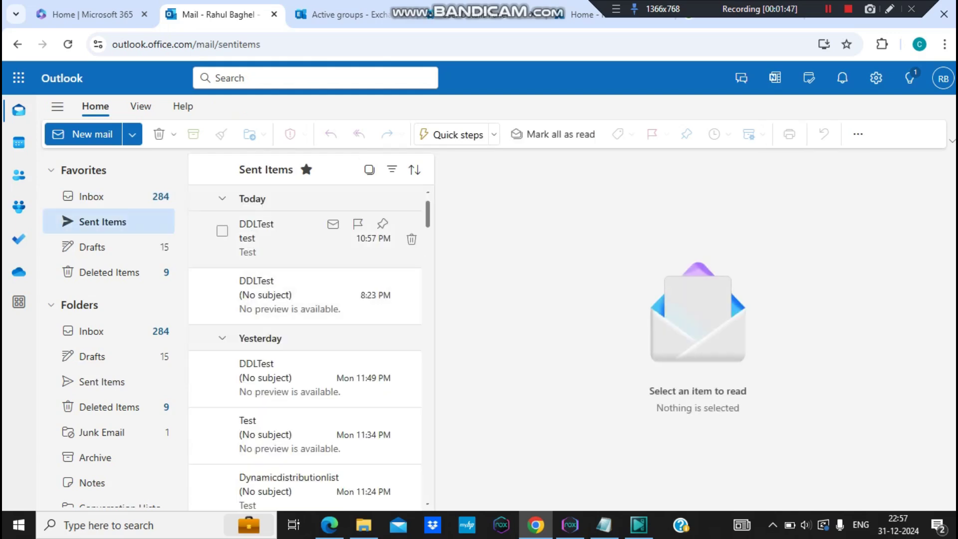
pyautogui.click(305, 238)
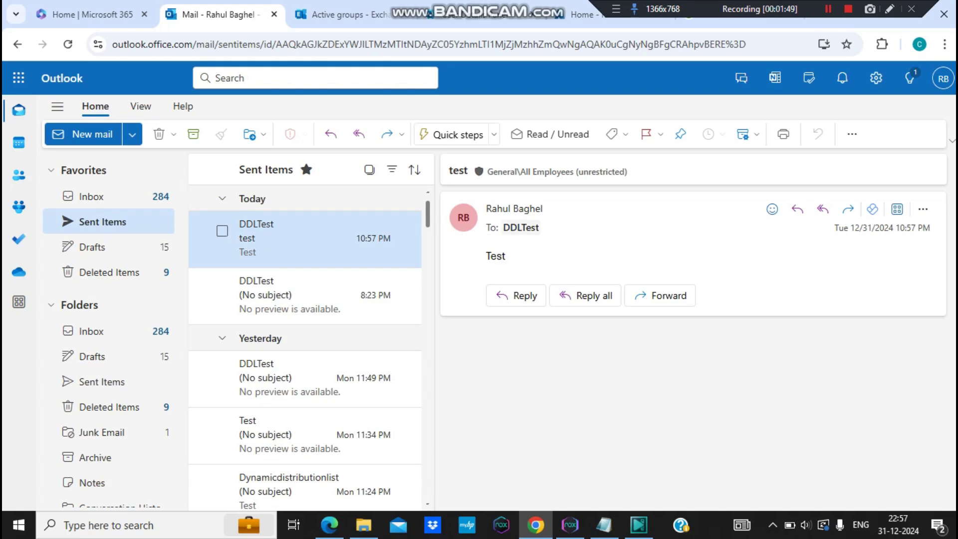
pyautogui.click(520, 228)
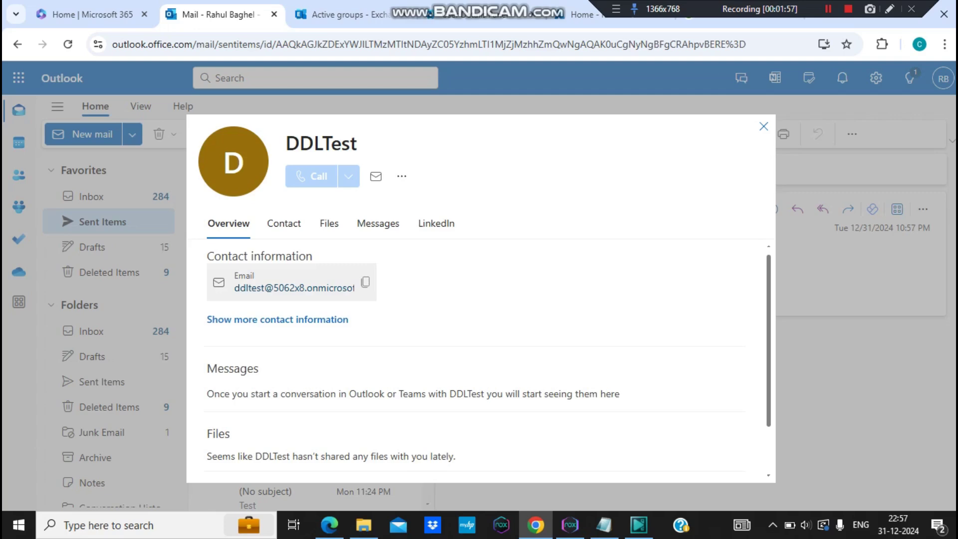
pyautogui.click(764, 127)
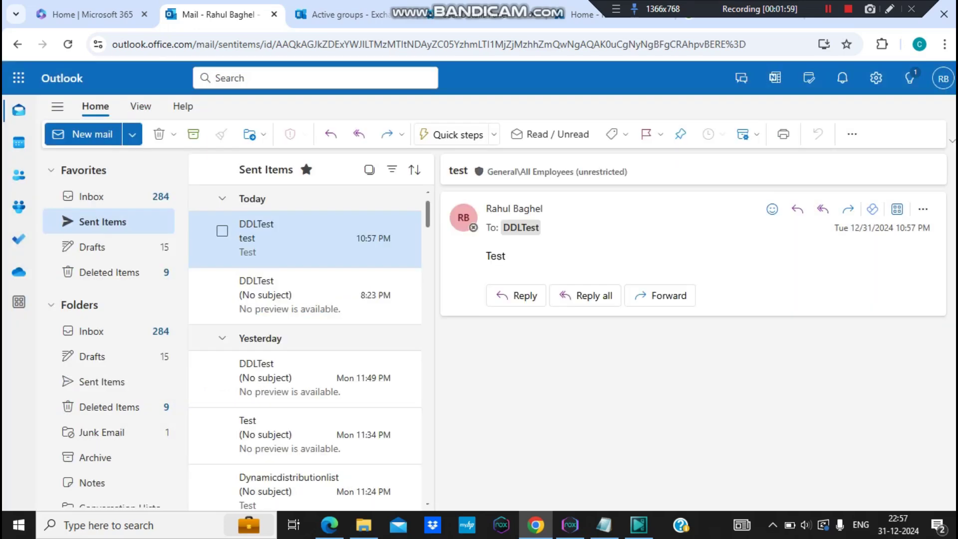
# - Switch to the group member's Outlook mailbox in Edge, check the signed-in account and open the received "test" email with its recipient details
pyautogui.click(329, 525)
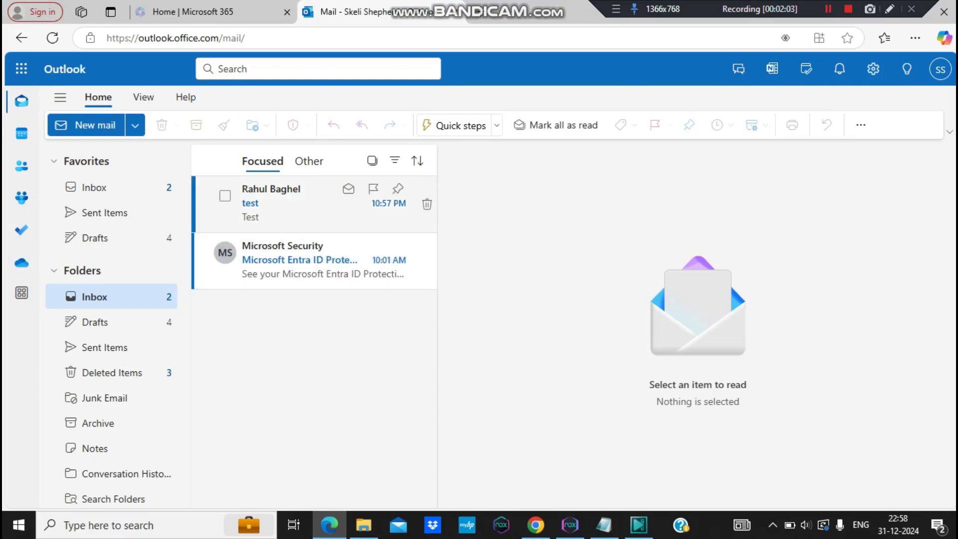
pyautogui.click(314, 204)
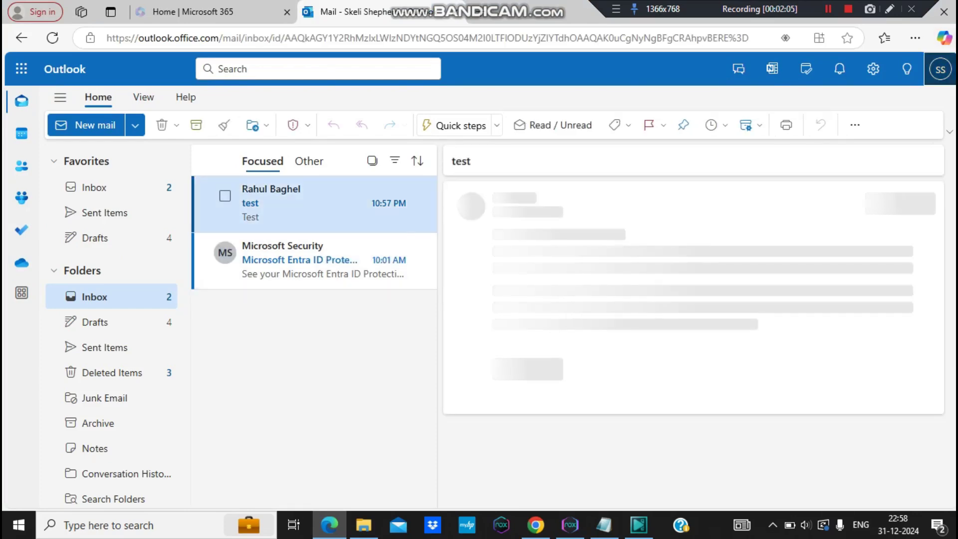
pyautogui.click(940, 69)
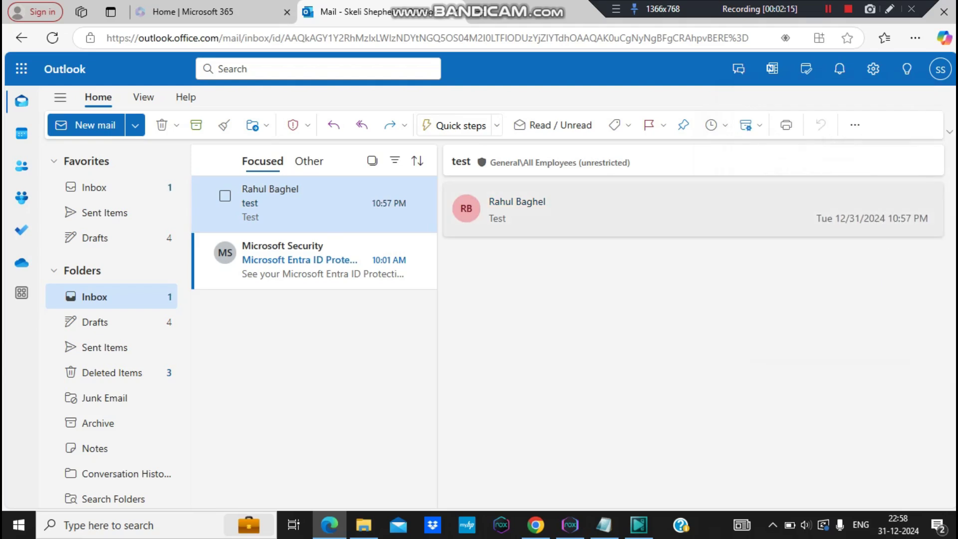
pyautogui.click(769, 202)
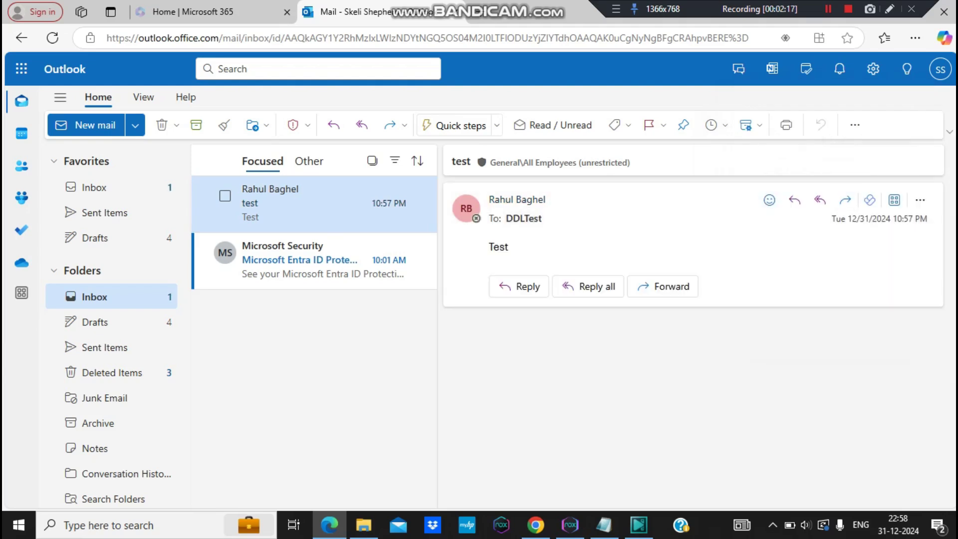